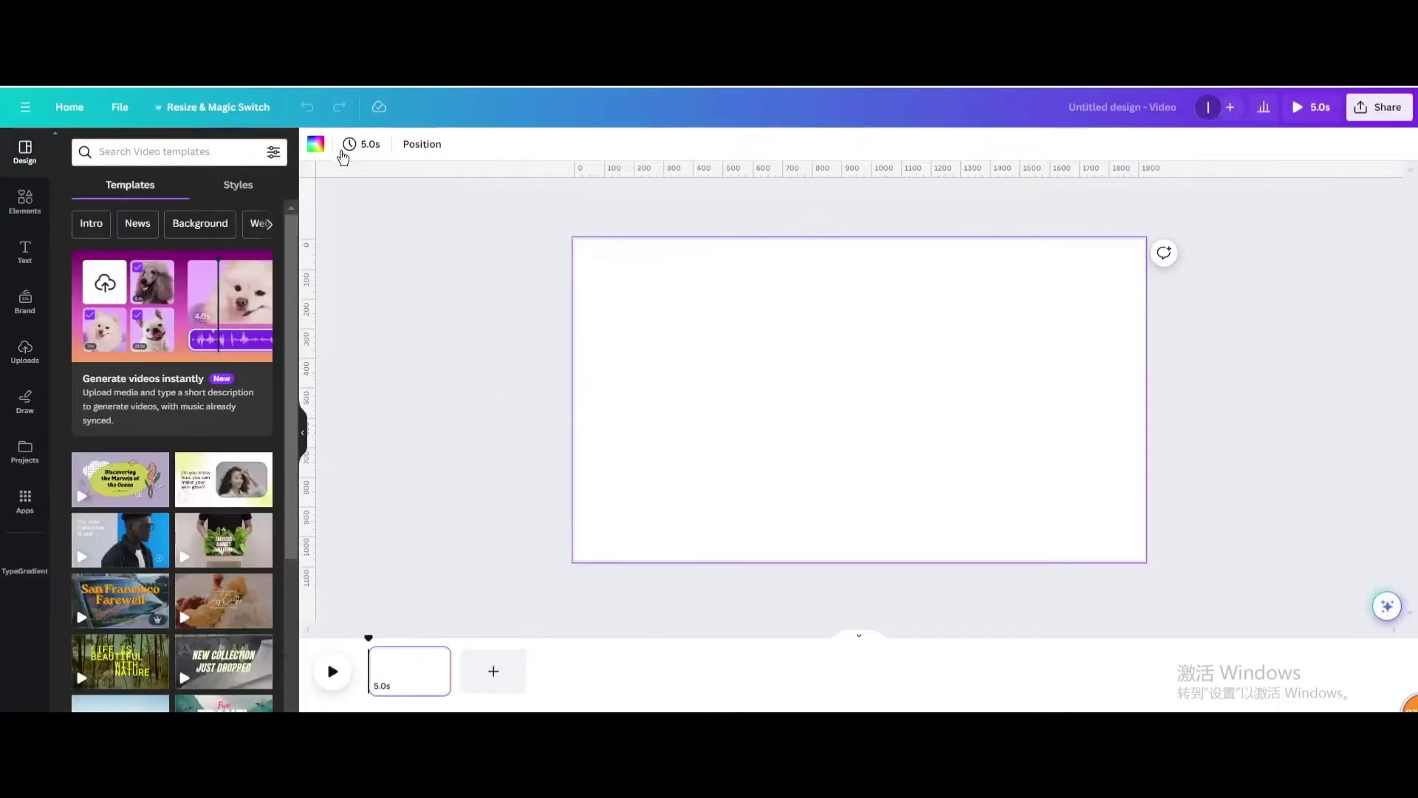
- Fill the blank page background with the default purple swatch
left_click(311, 148)
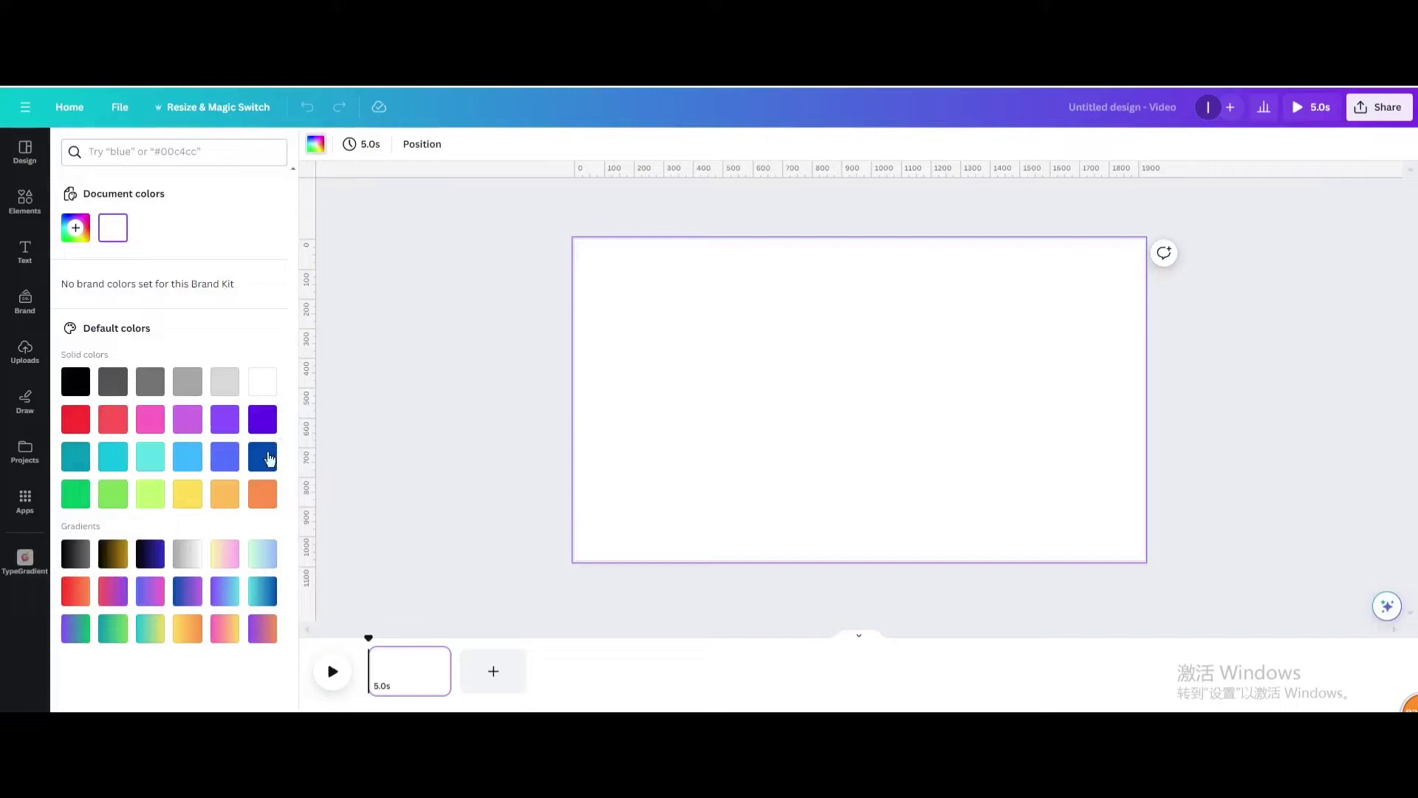
left_click(185, 422)
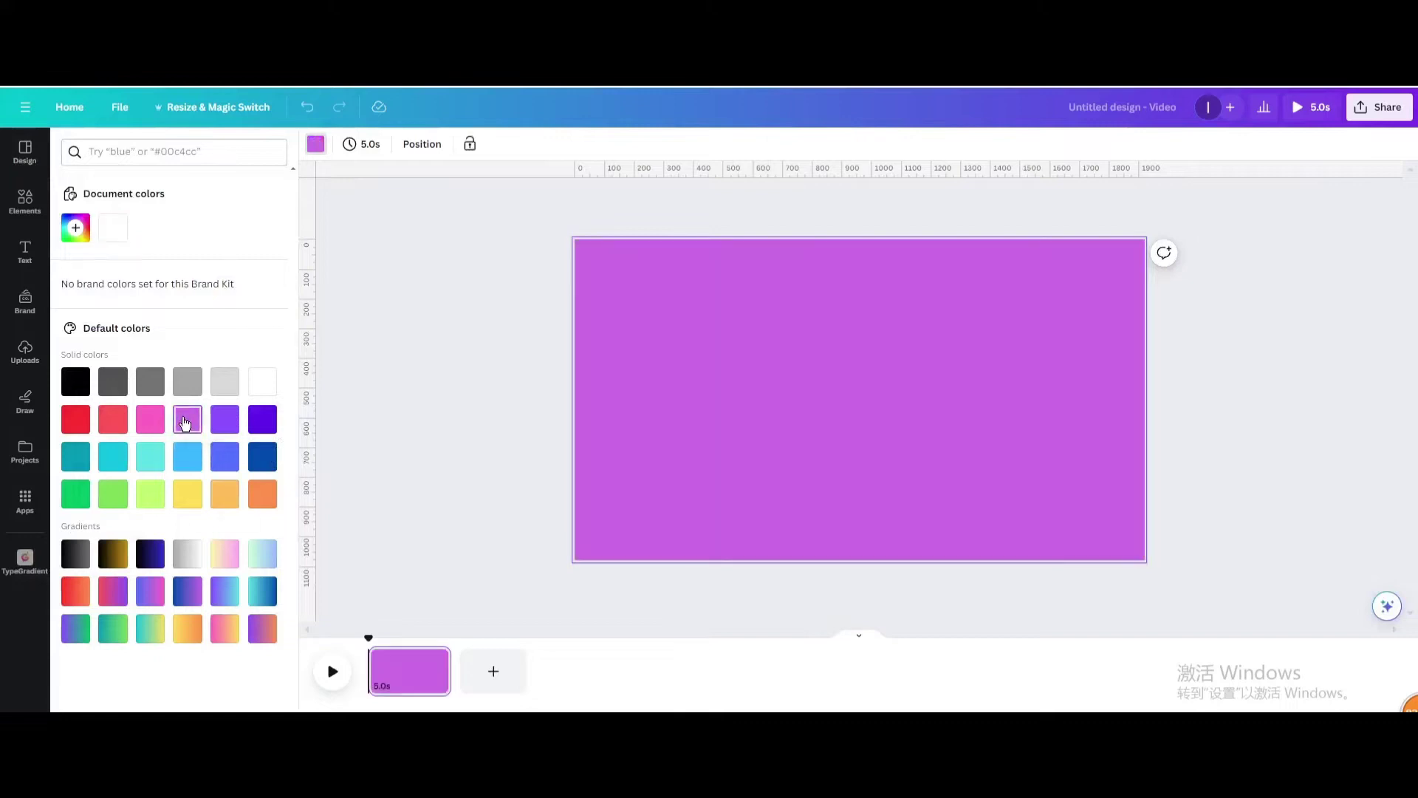
- Add a heading reading 'CREATIONS' and set its font to Anton
left_click(20, 257)
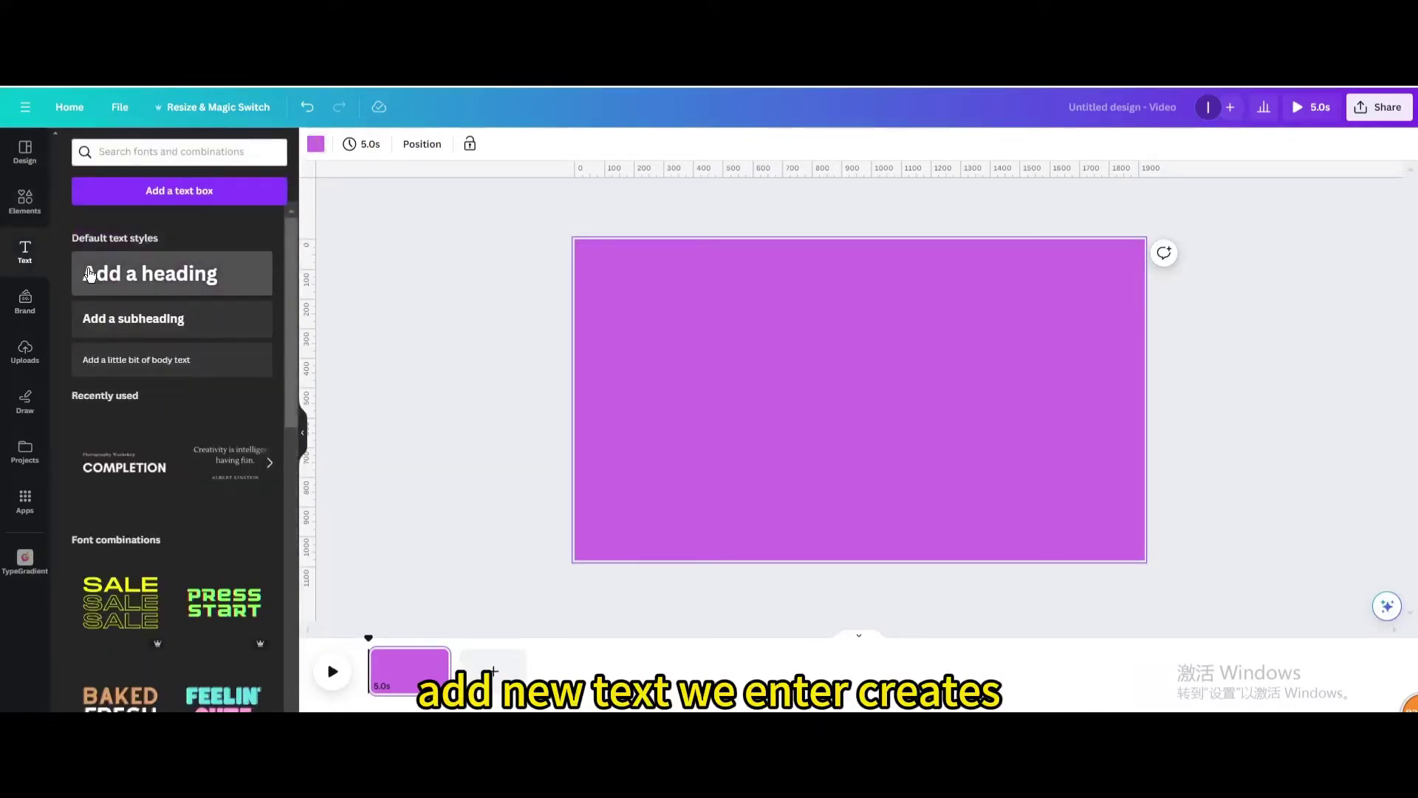
left_click(89, 274)
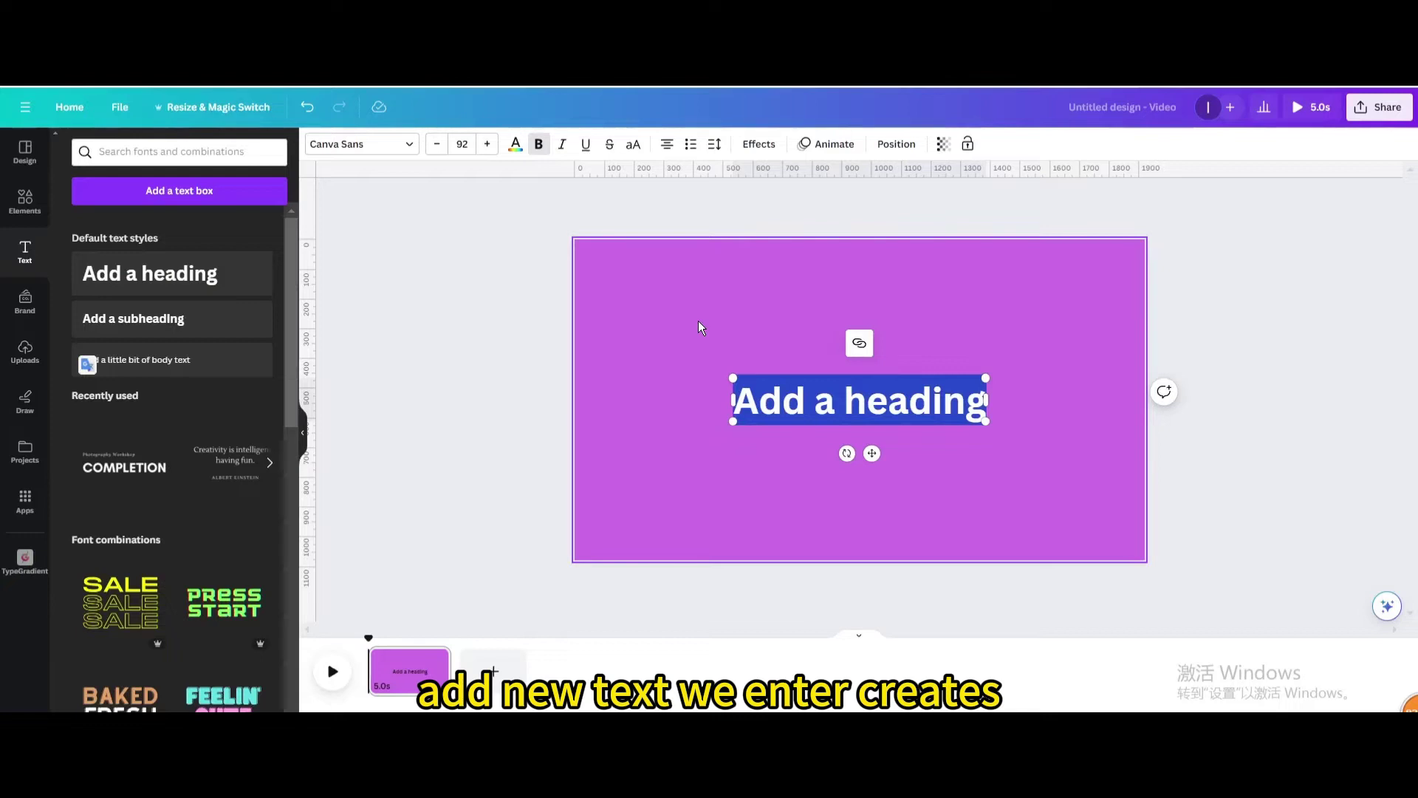
type("CREA")
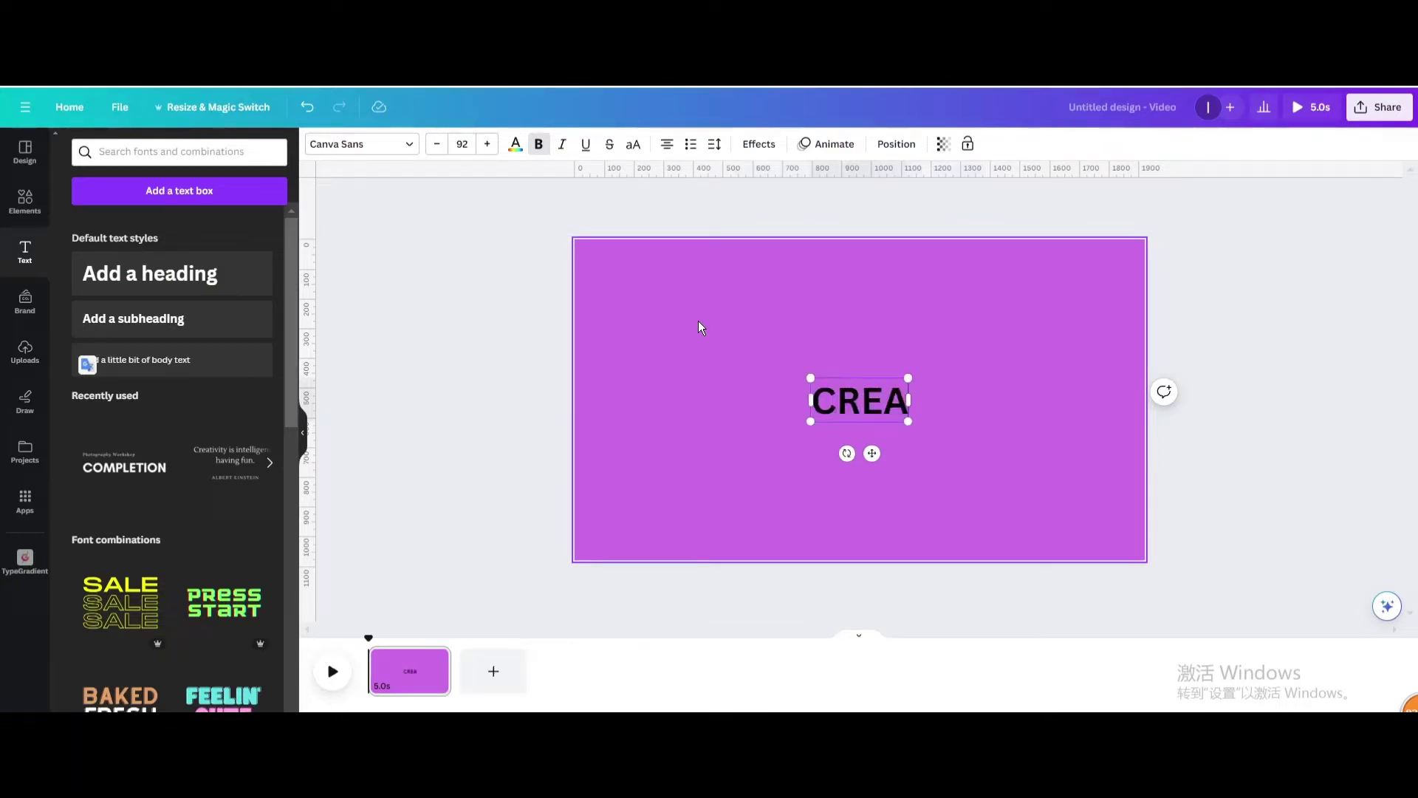
type("TIONS")
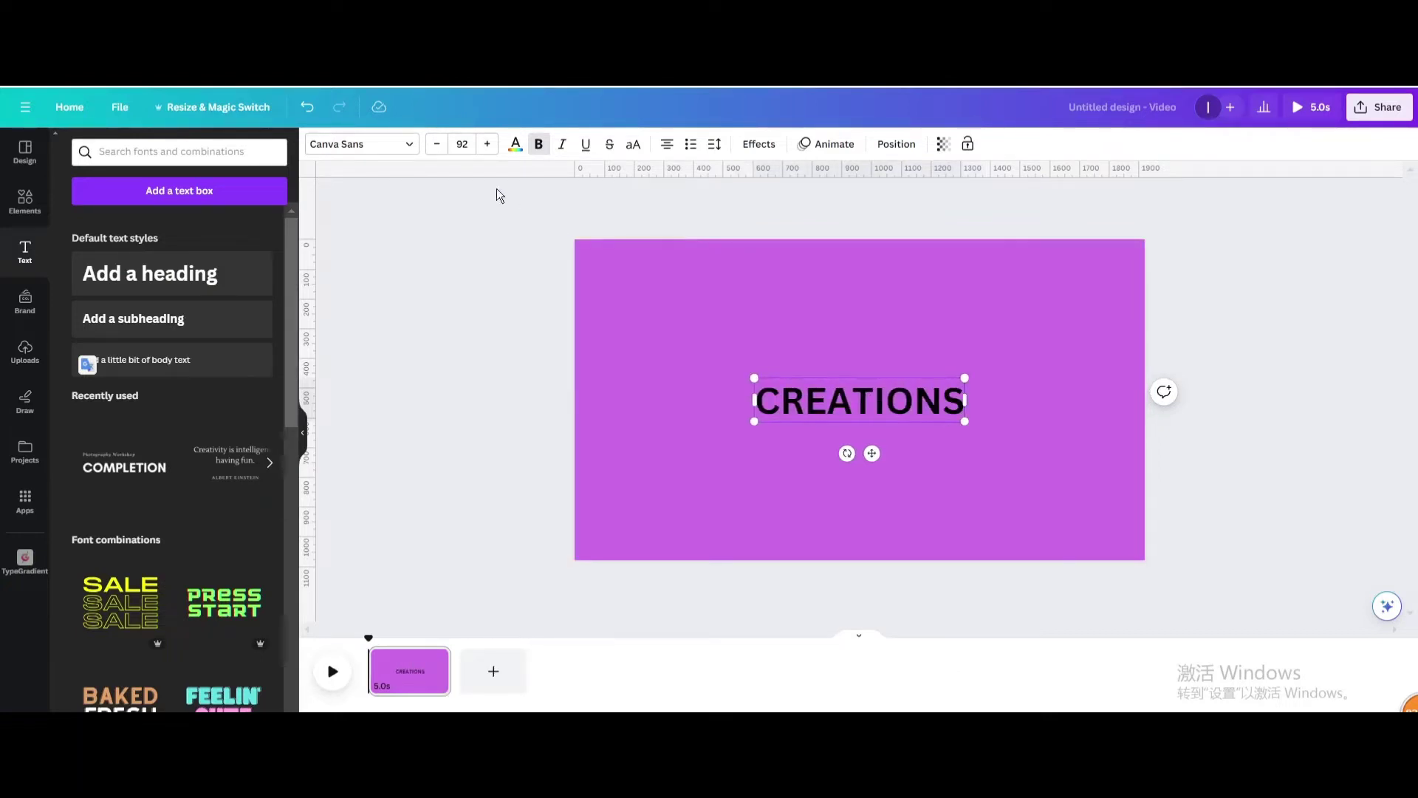
left_click(408, 148)
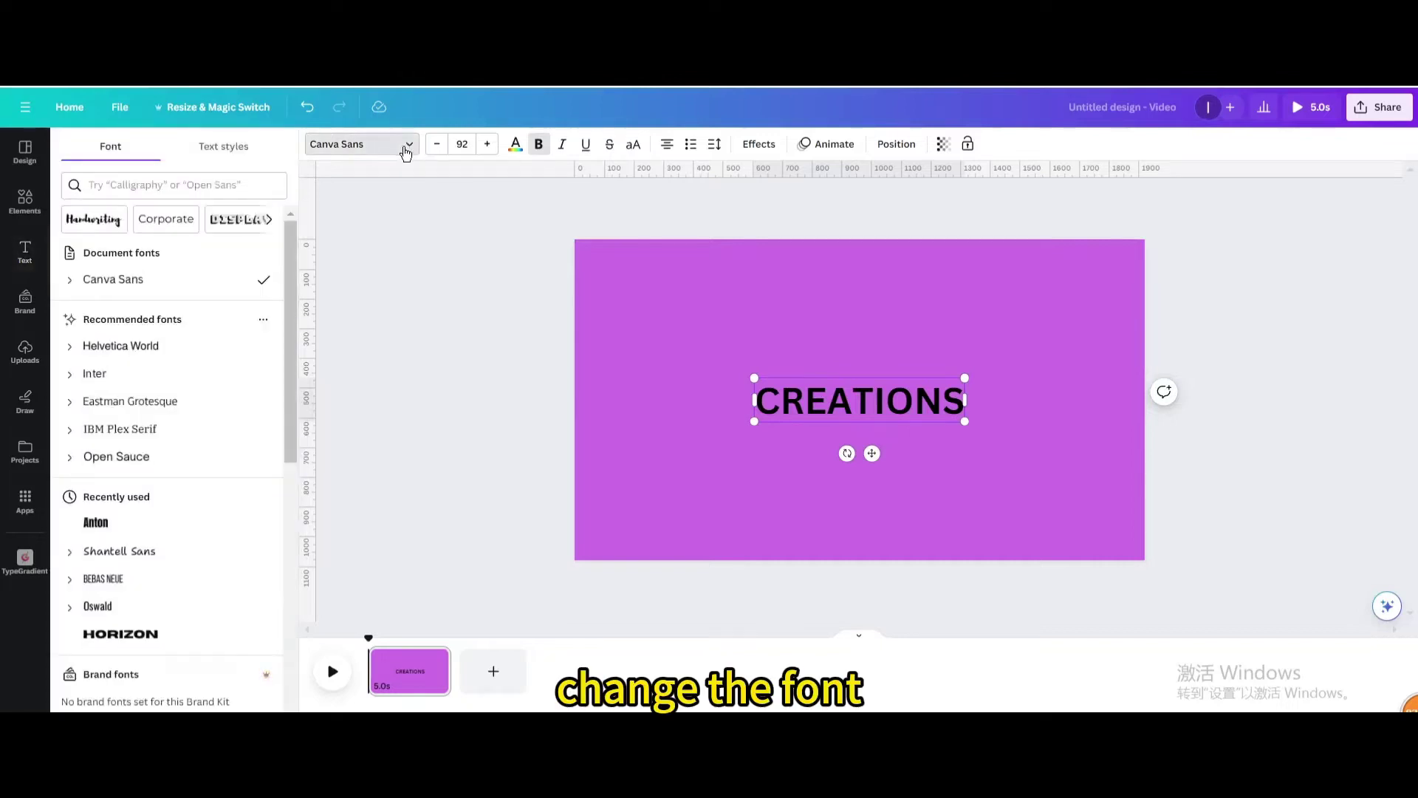
left_click(93, 521)
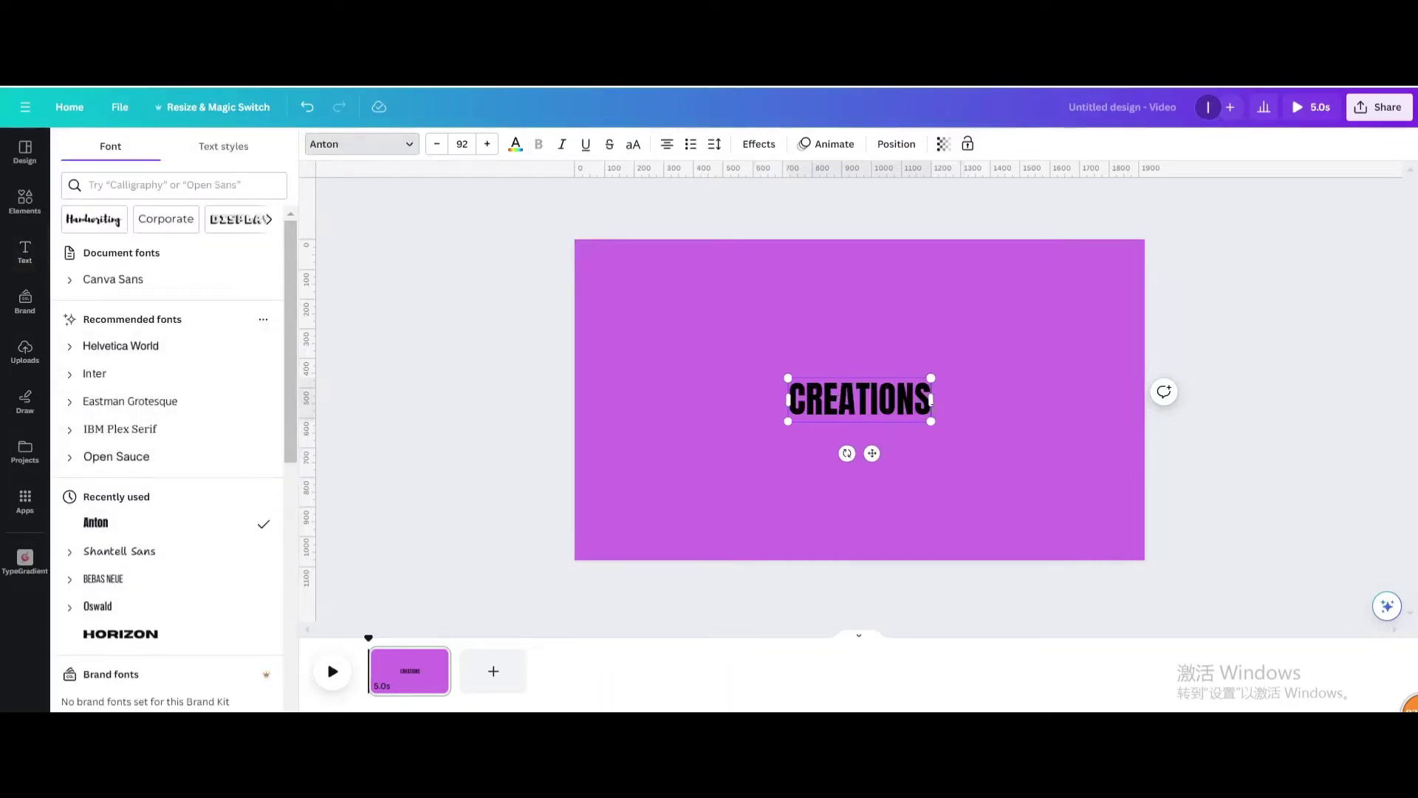
- Enlarge the CREATIONS heading to size 267 and re-centre it on the page
left_click_drag(931, 421, 1108, 474)
left_click_drag(760, 375, 691, 348)
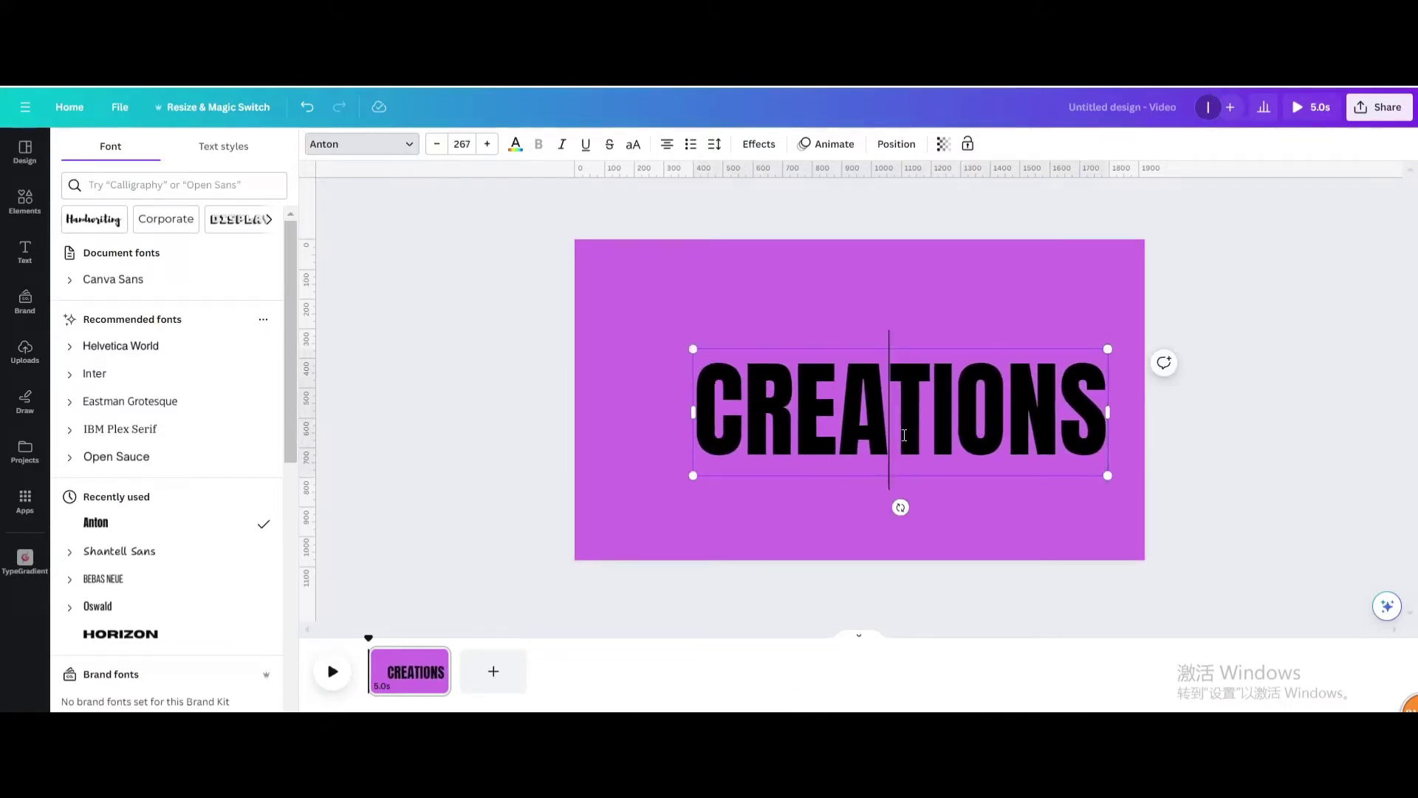
left_click(964, 325)
left_click_drag(930, 400, 879, 382)
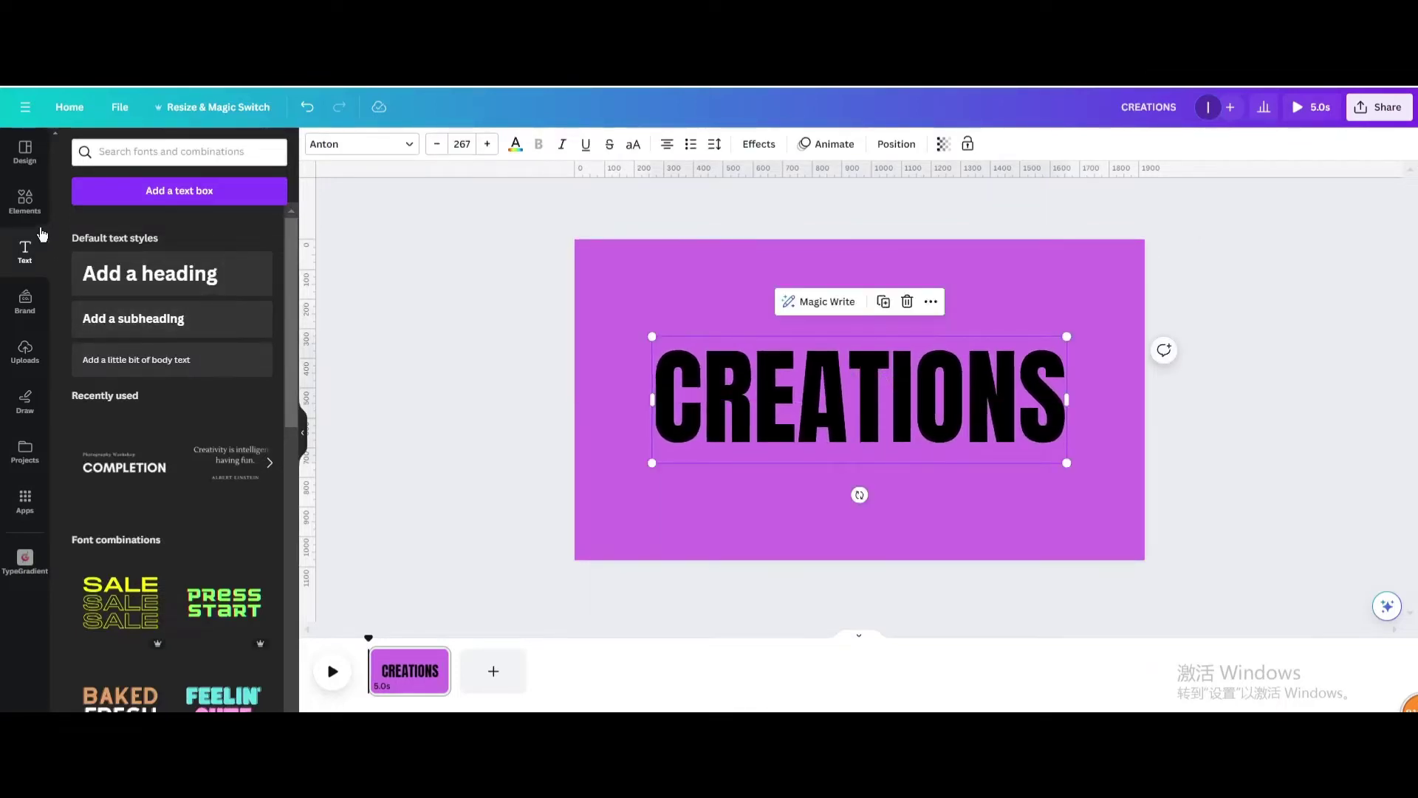
- Add a plain black line from Shapes and rotate it to 90° left of CREATIONS
left_click(26, 201)
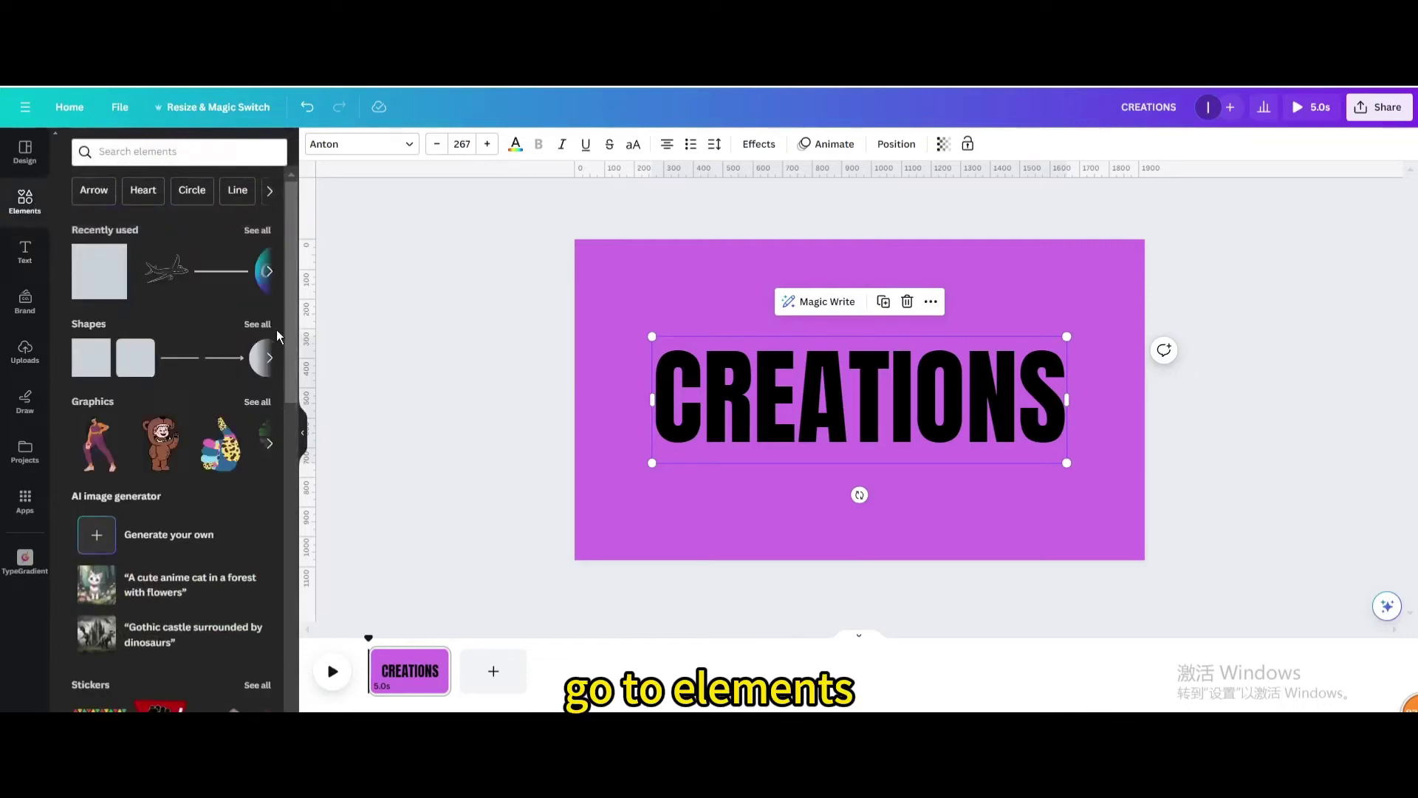
left_click(257, 325)
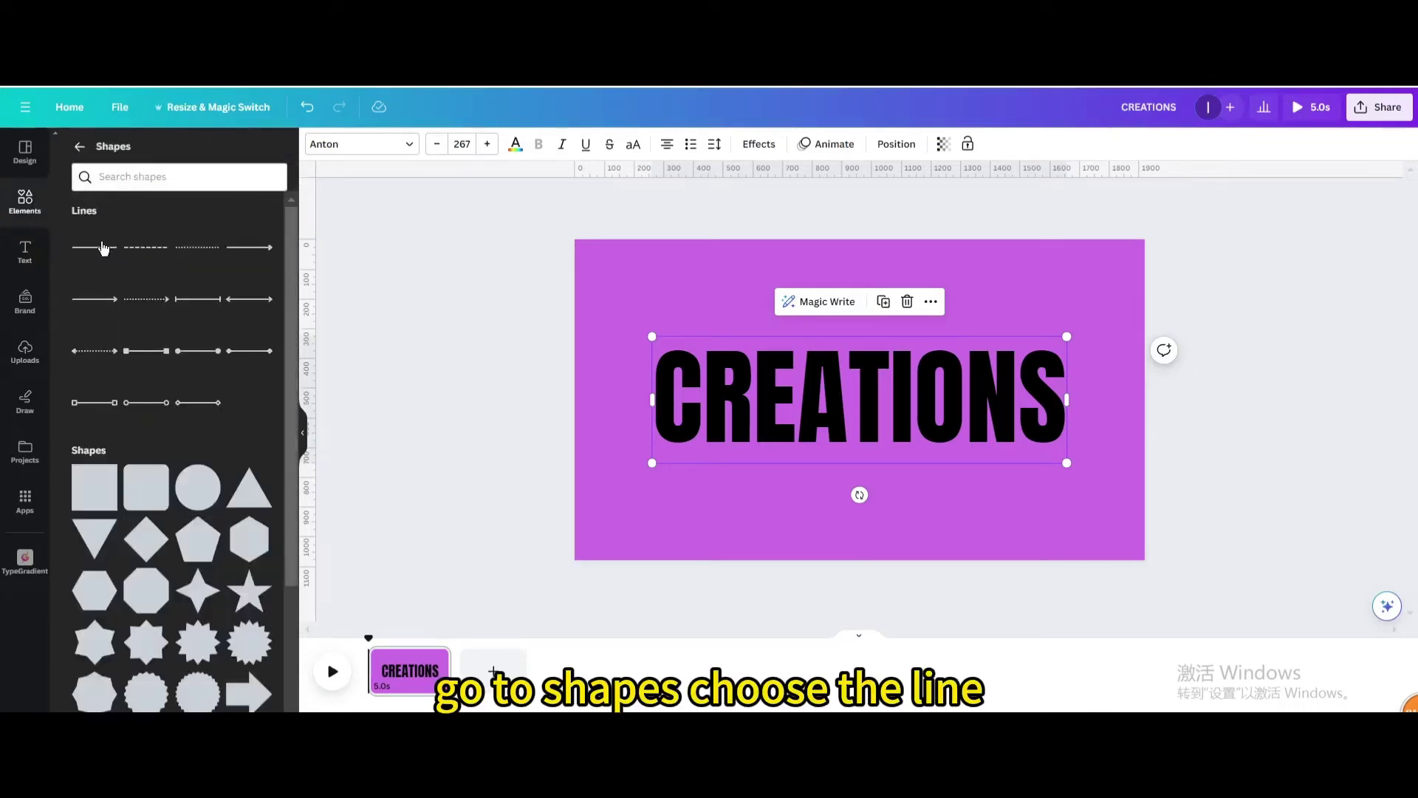
left_click(94, 246)
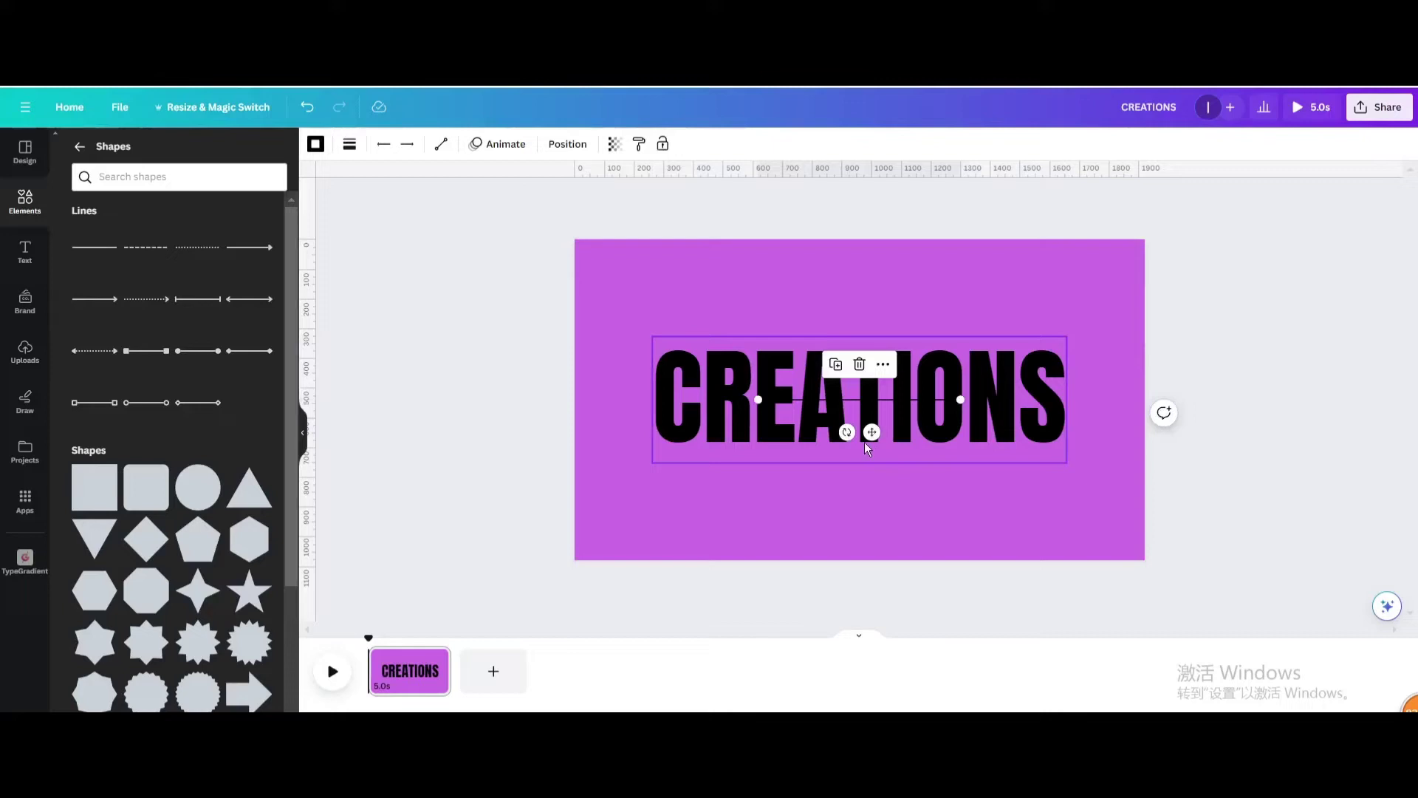
left_click_drag(847, 432, 839, 401)
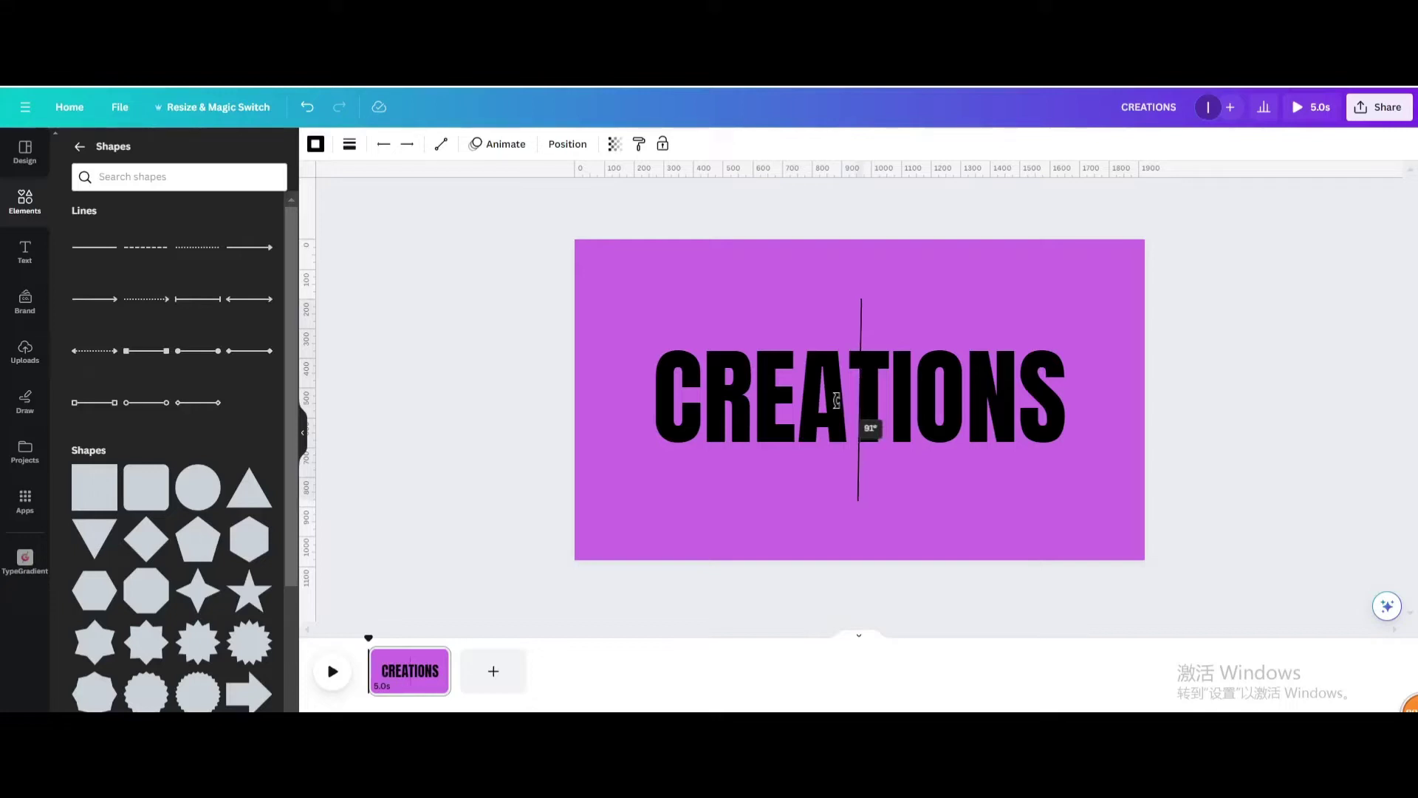
left_click_drag(837, 403, 587, 400)
- Make the line white with weight 19 and shorten it to the heading's height
left_click(316, 145)
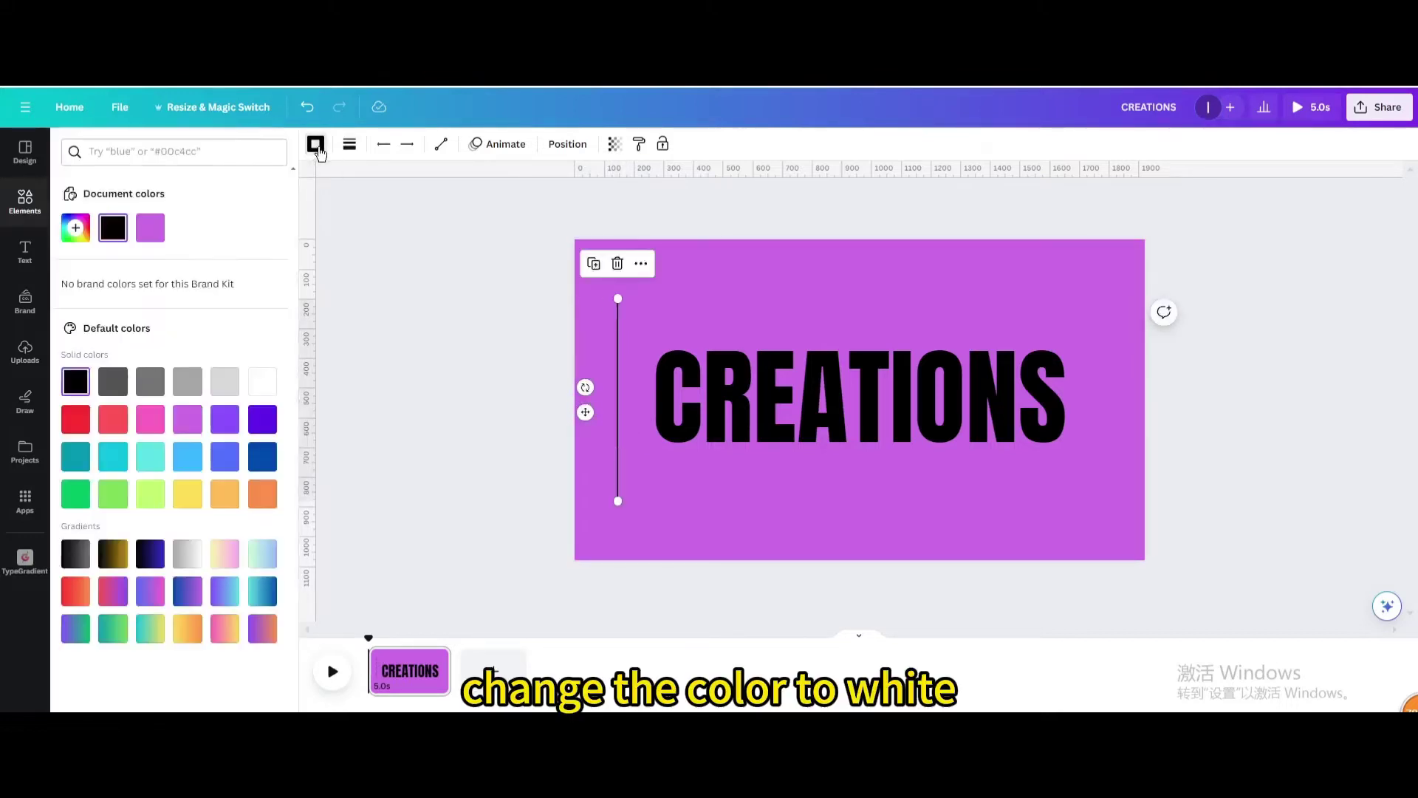
left_click(271, 383)
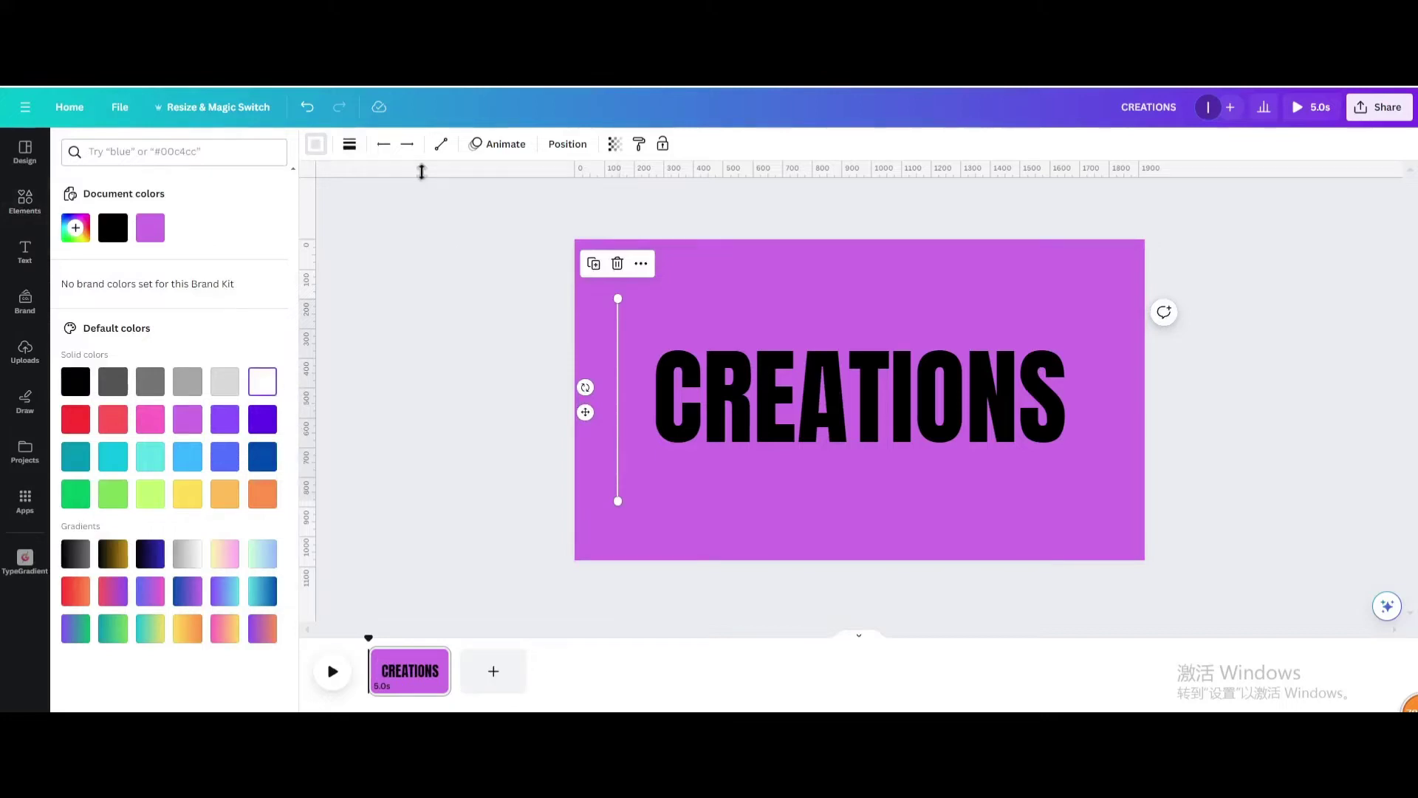
left_click(354, 148)
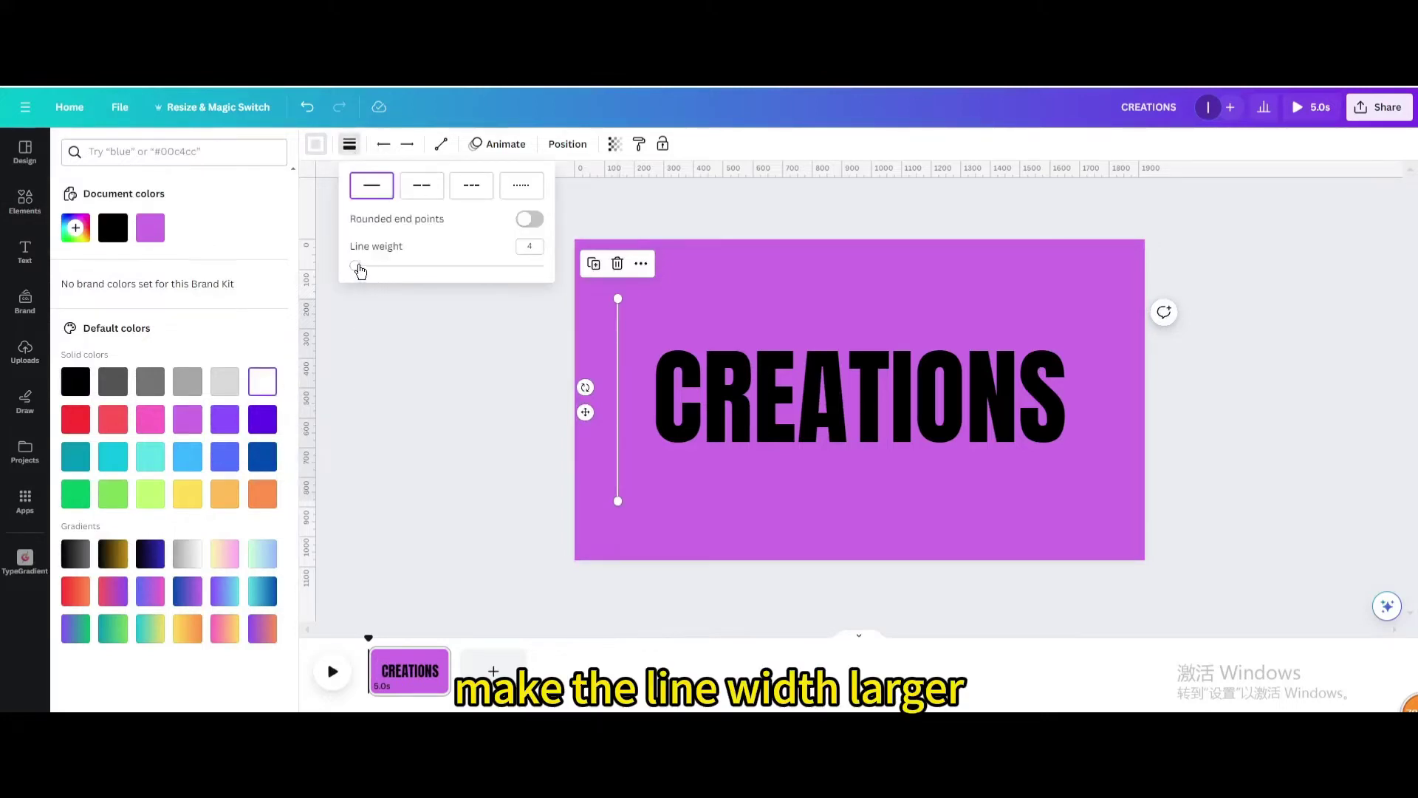
left_click_drag(360, 271, 390, 279)
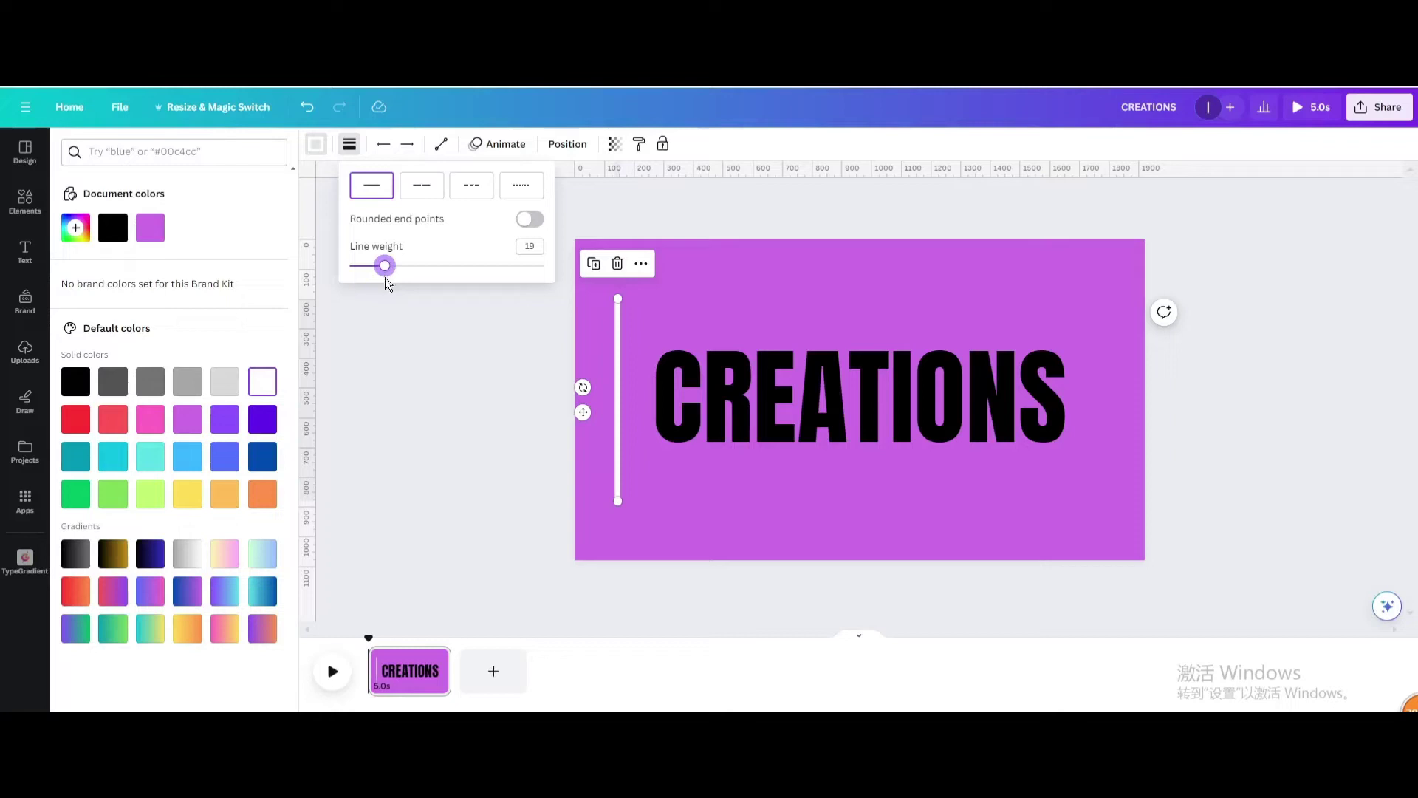
left_click_drag(617, 501, 618, 463)
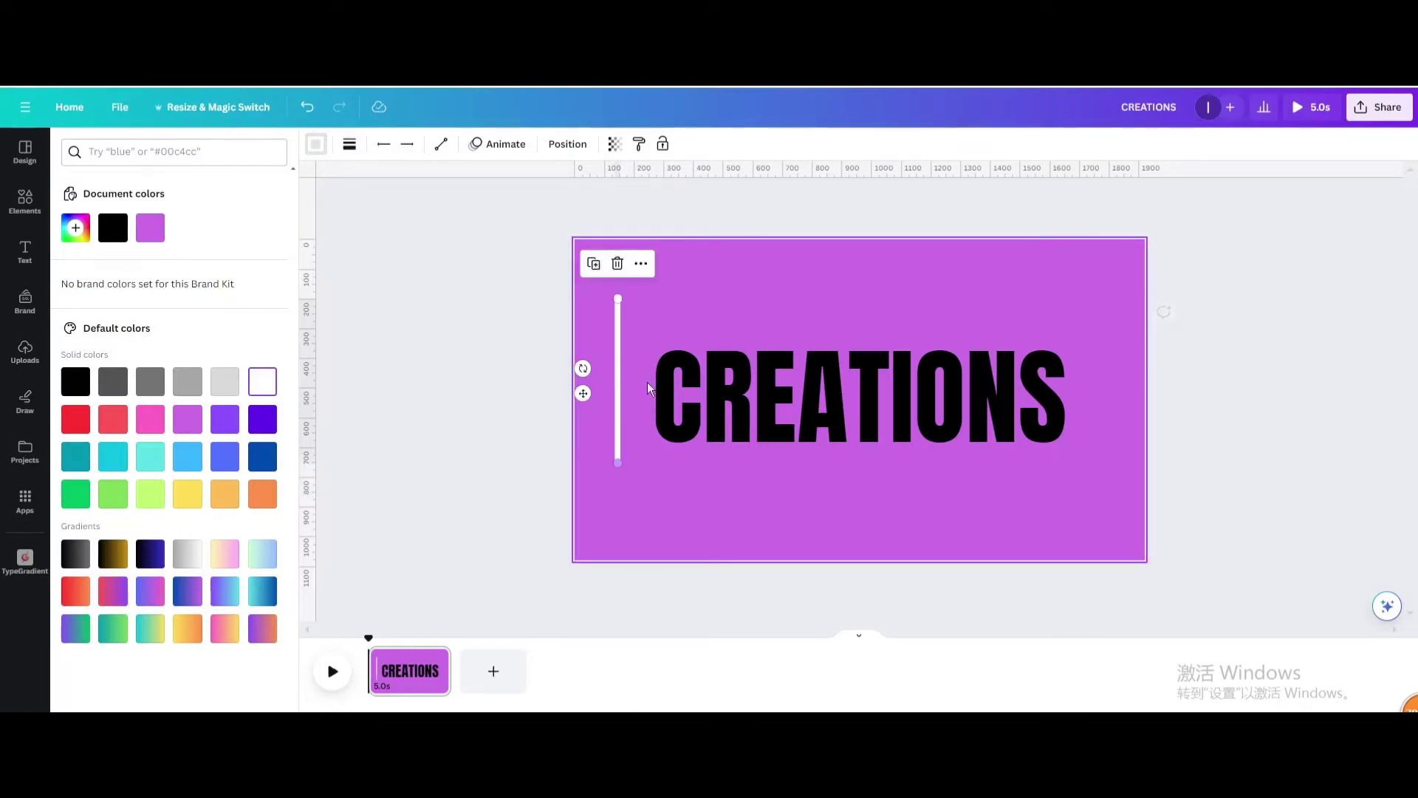
left_click_drag(617, 310, 618, 348)
- Add a square, stretch it from the white line across CREATIONS, and fill it background purple
left_click(24, 201)
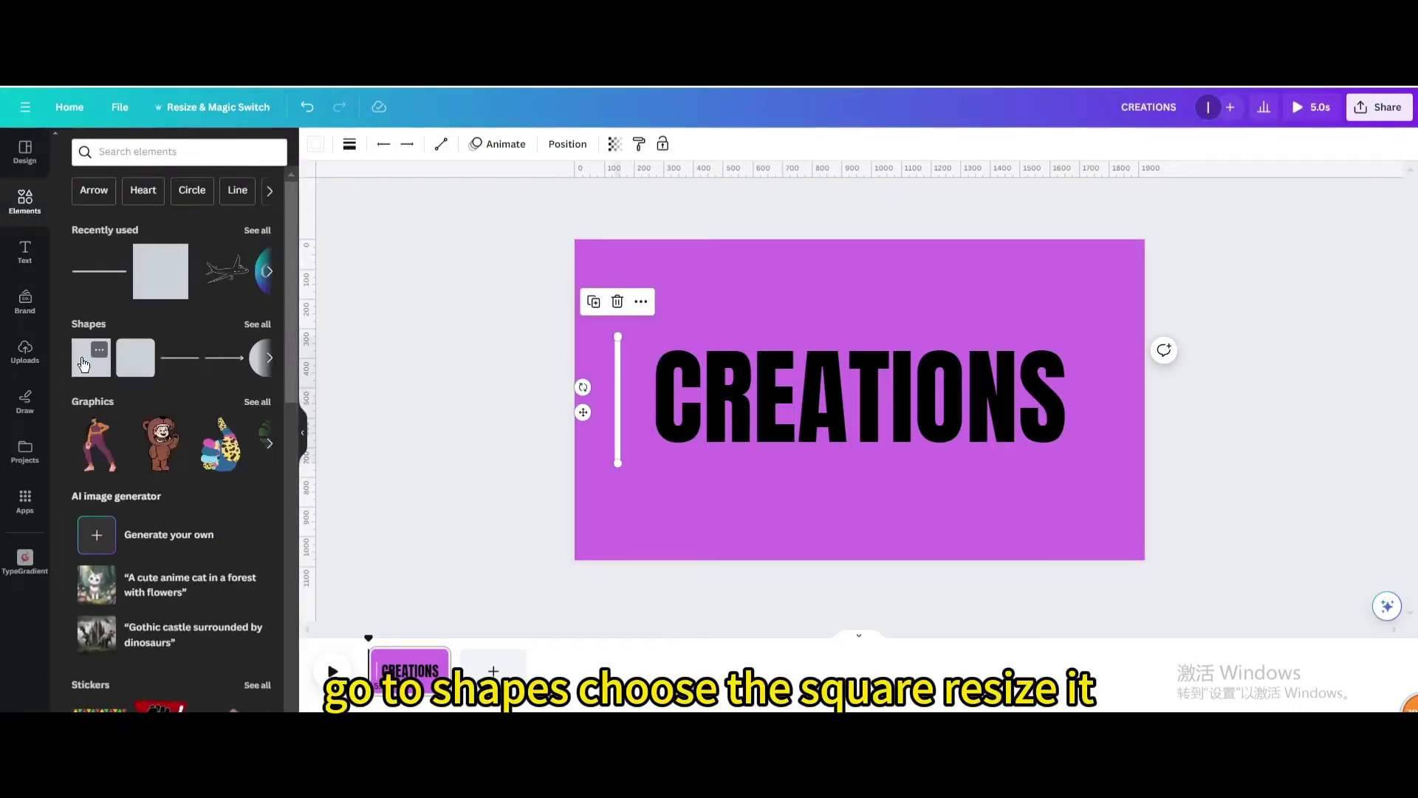
left_click(84, 363)
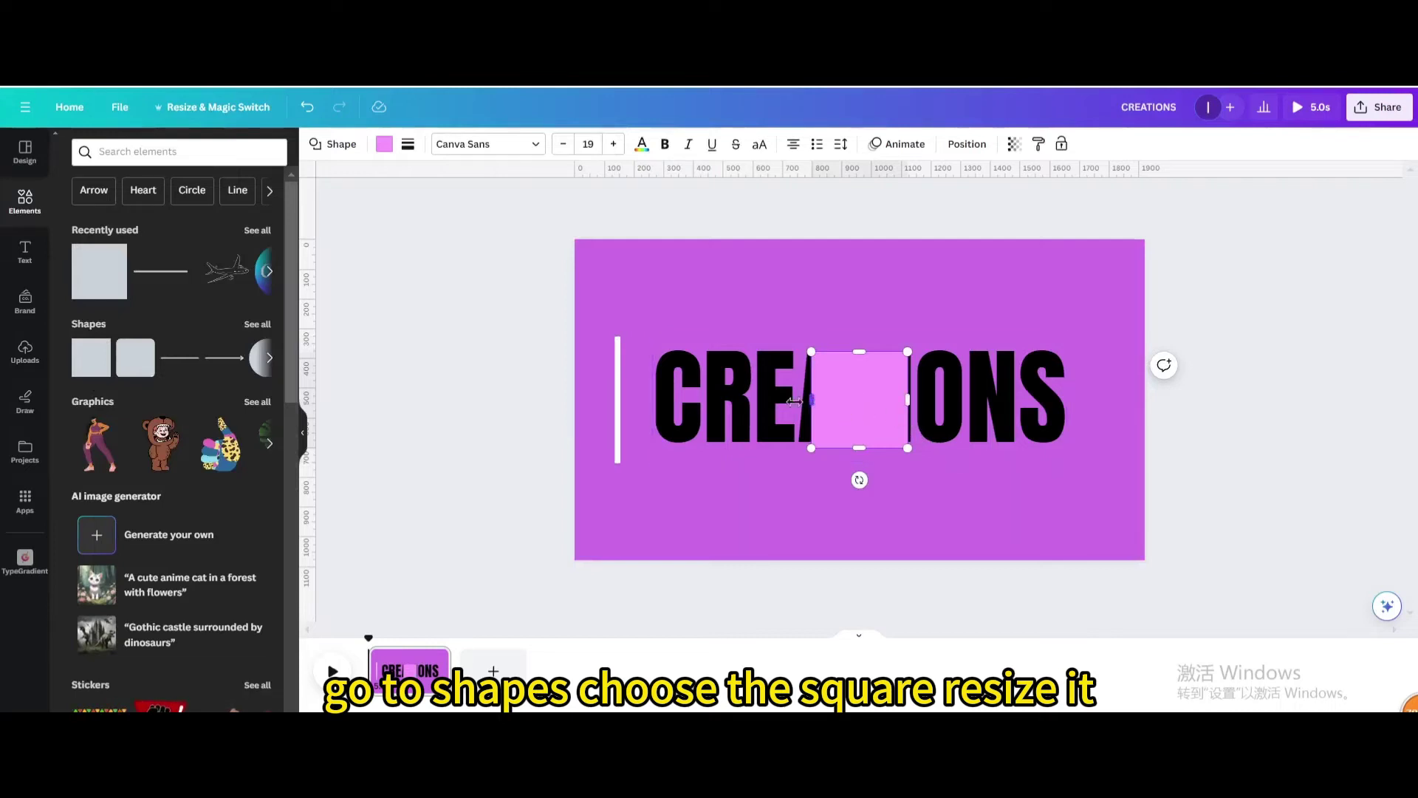
left_click_drag(796, 401, 620, 397)
left_click_drag(764, 353, 763, 337)
left_click_drag(764, 447, 763, 463)
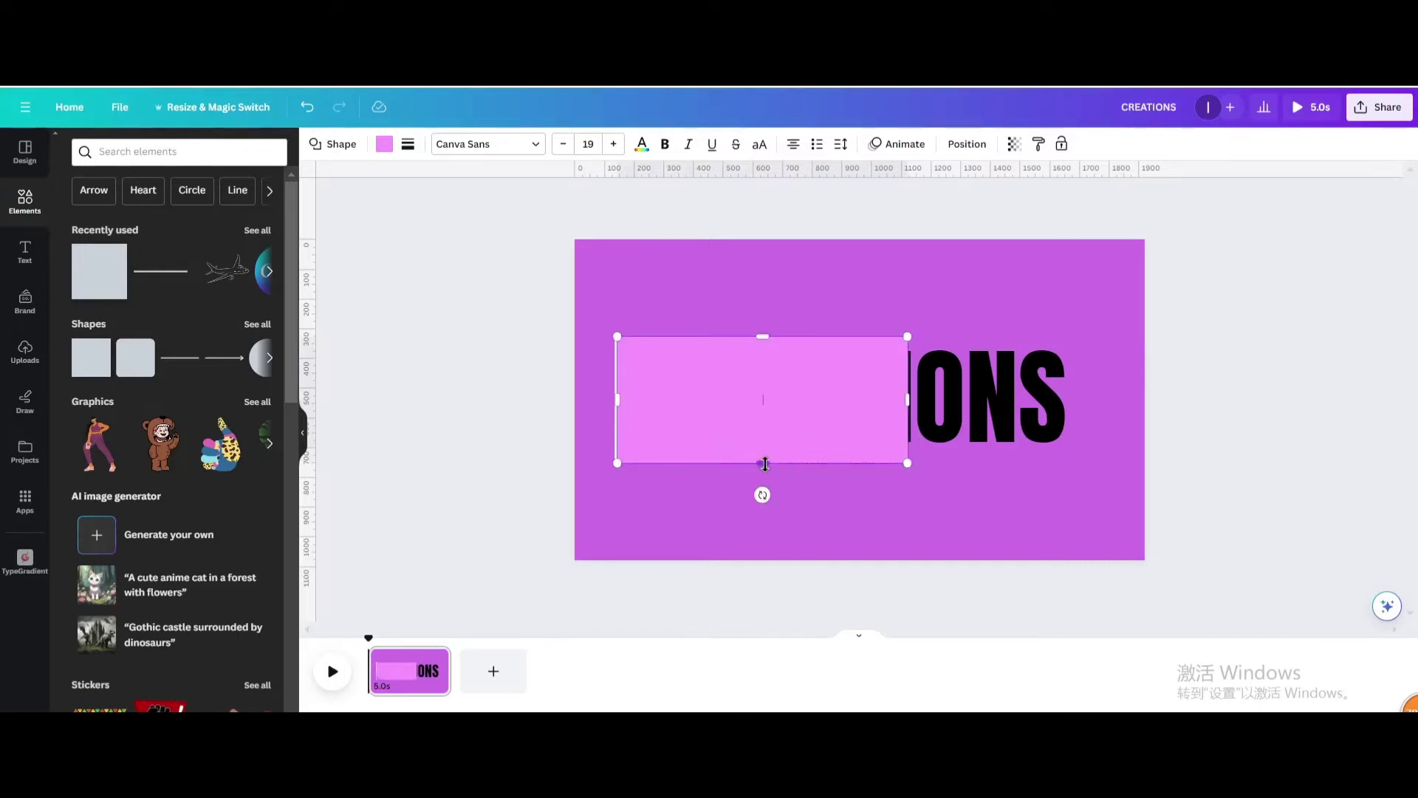
left_click_drag(911, 397, 1145, 424)
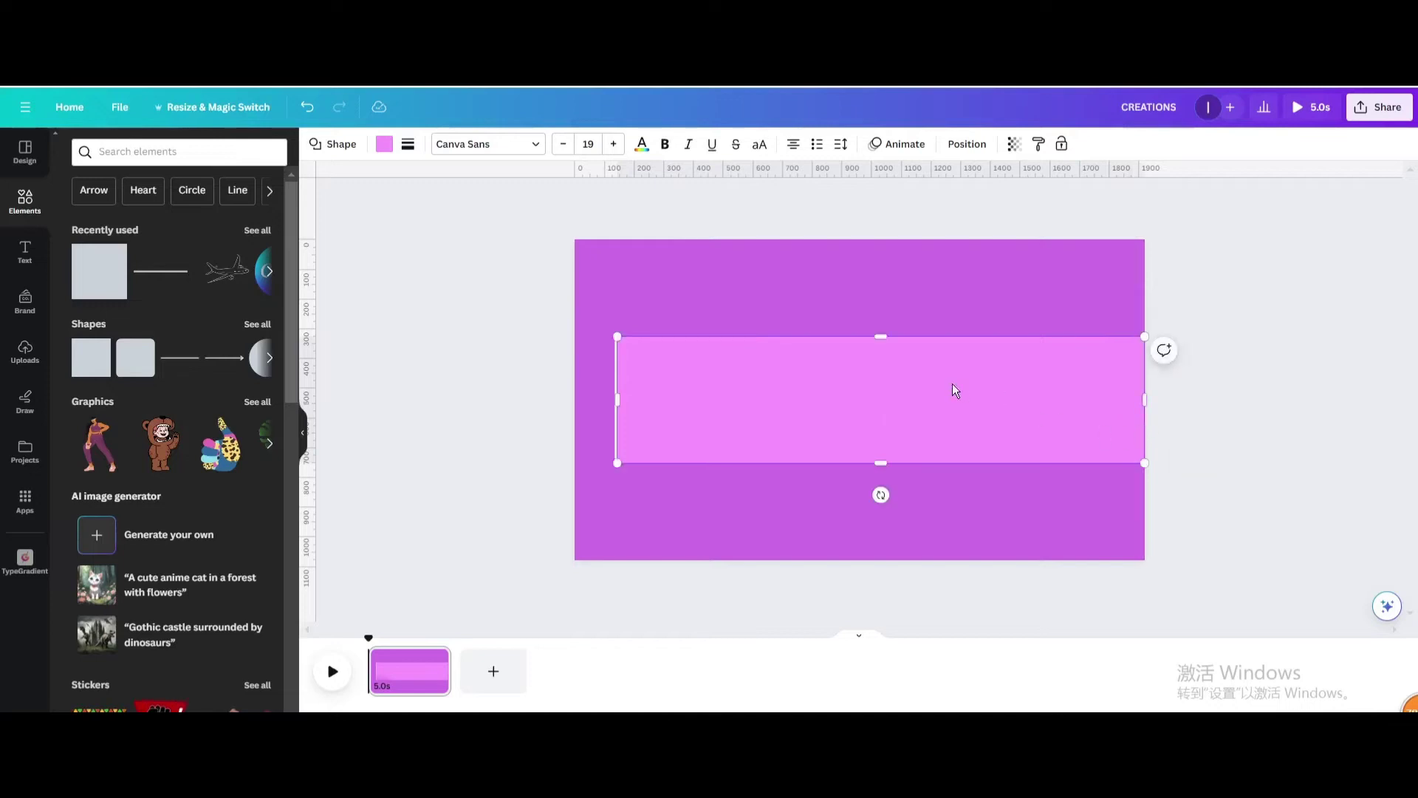
left_click(384, 143)
left_click(188, 227)
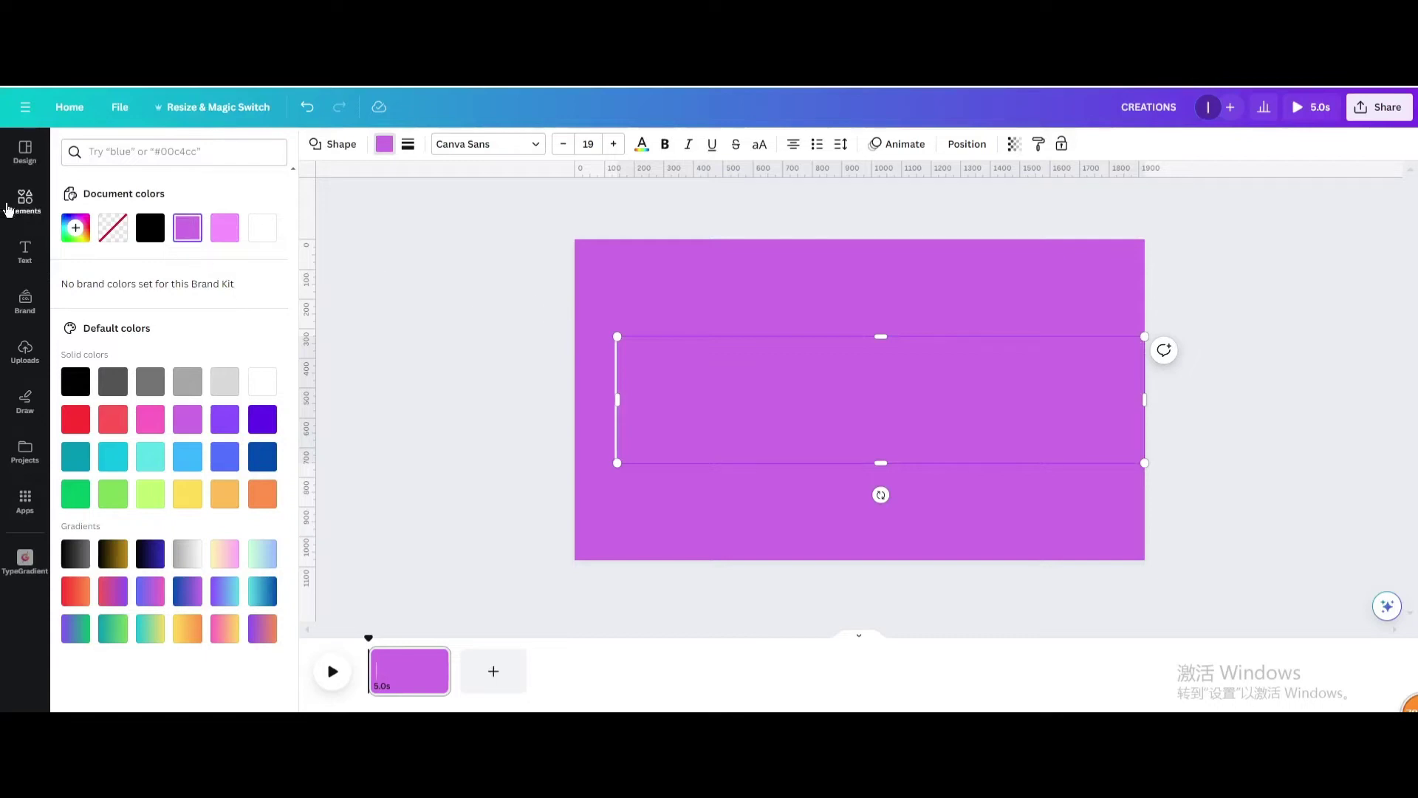
- Add the outline airplane graphic from an 'airplane' search, shrunk into the top-left corner
left_click(25, 199)
left_click(115, 153)
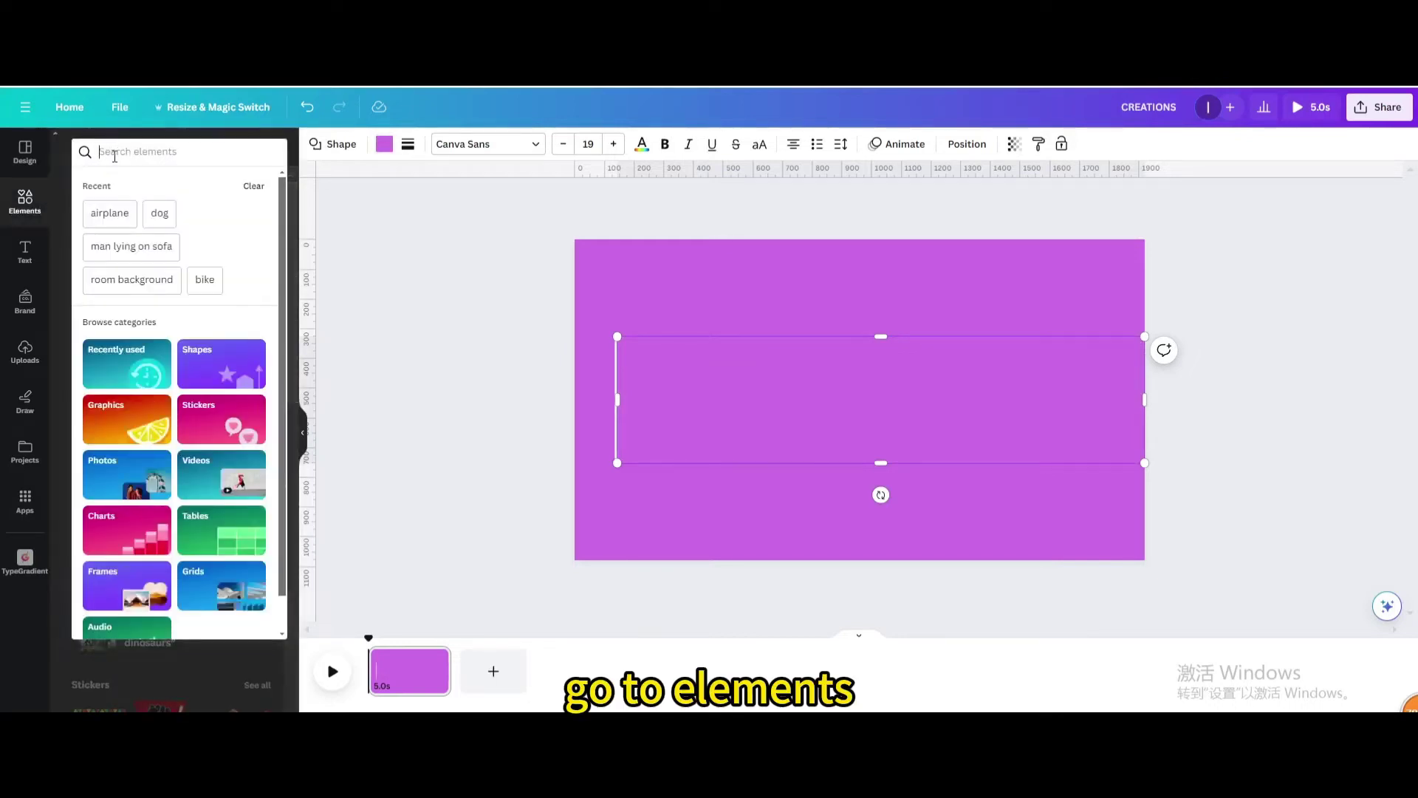
left_click(108, 213)
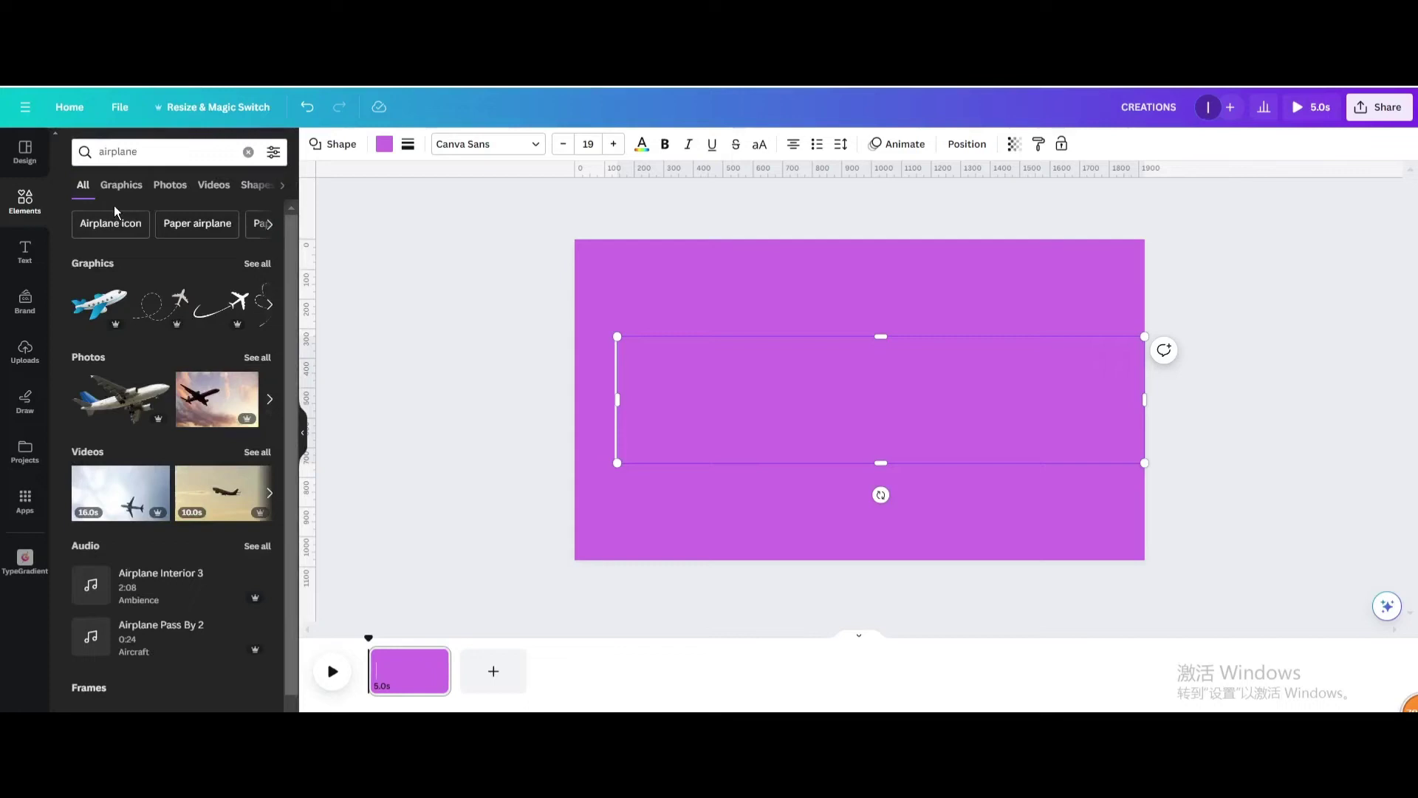
left_click(121, 186)
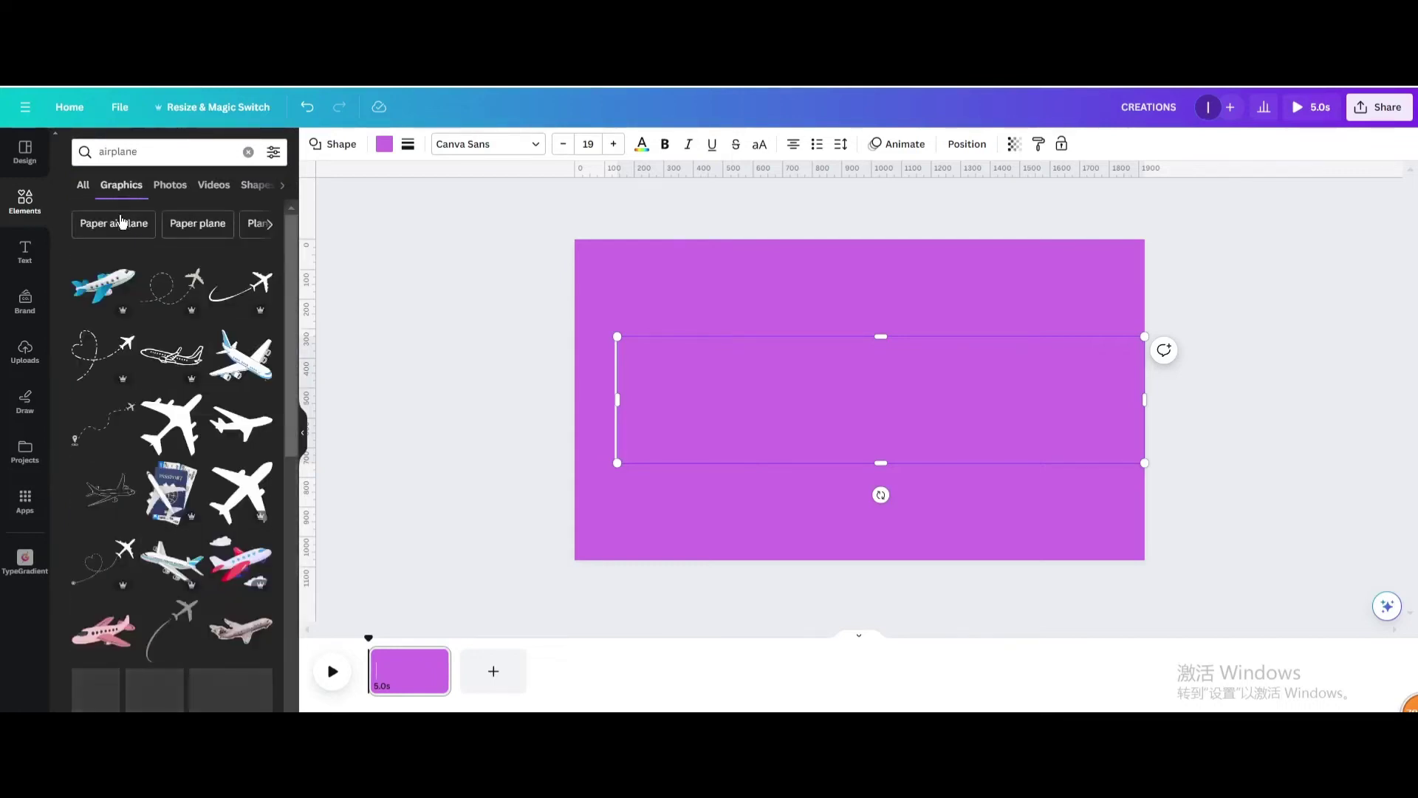
left_click(98, 504)
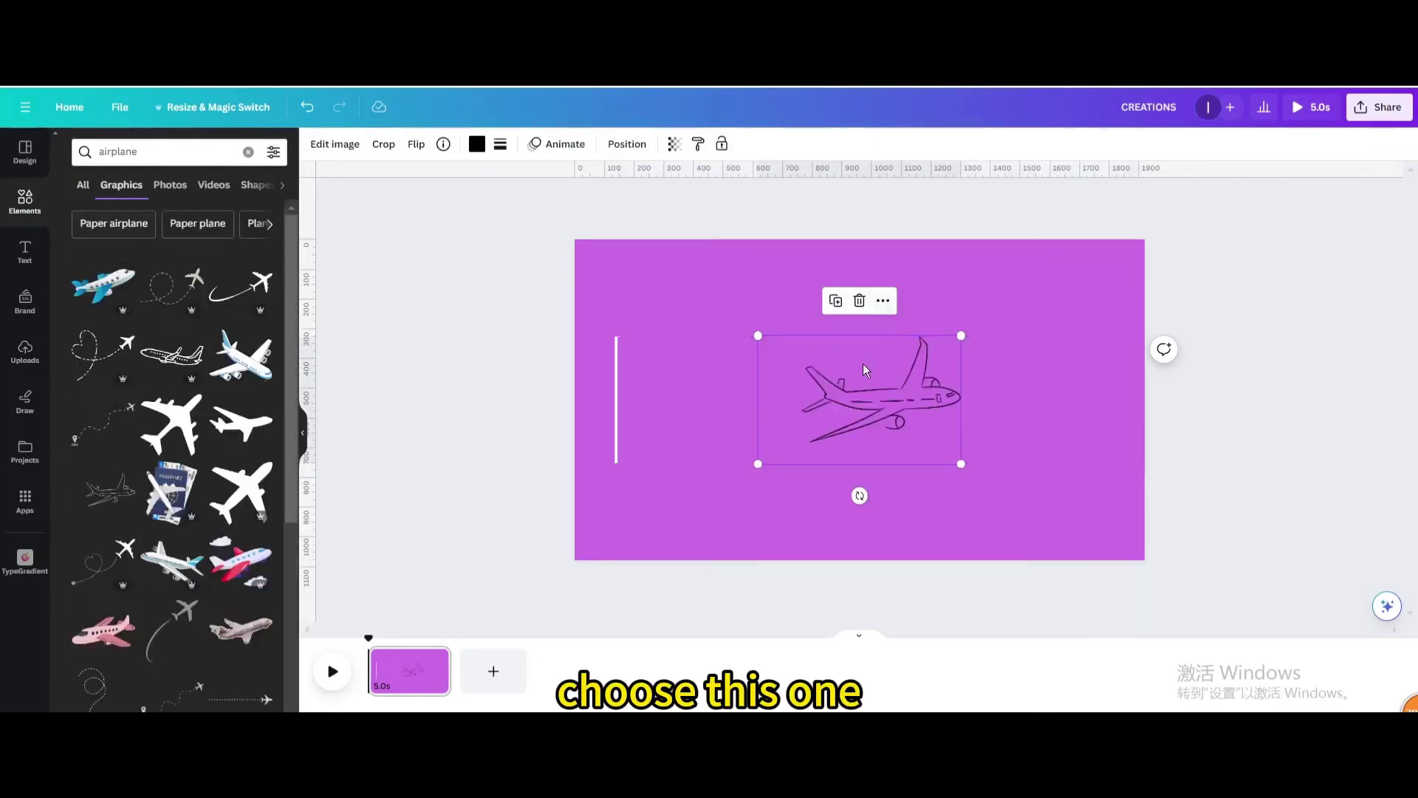
left_click_drag(960, 337, 650, 274)
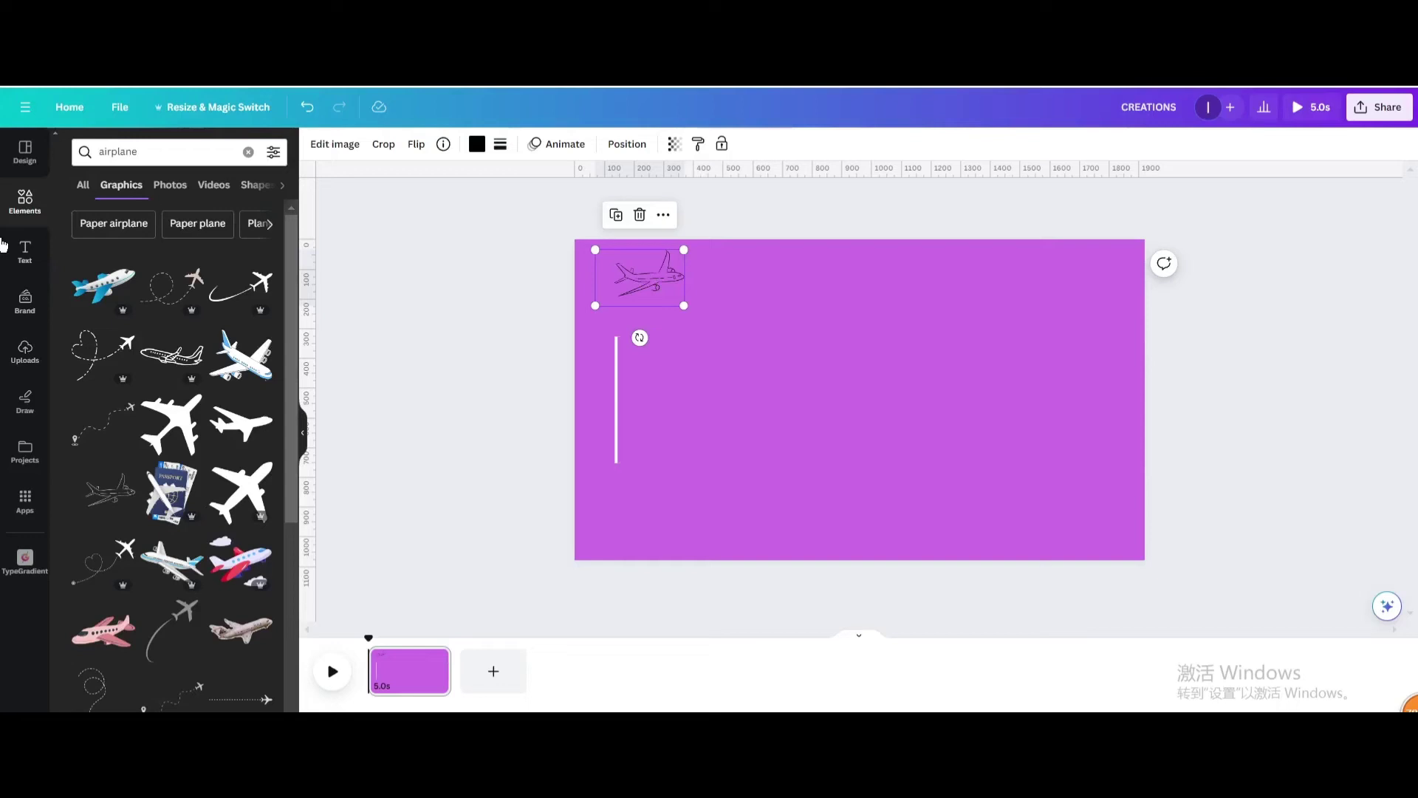
- Add a square, narrow it into a thin bar, and set its transparency to 0
left_click(248, 152)
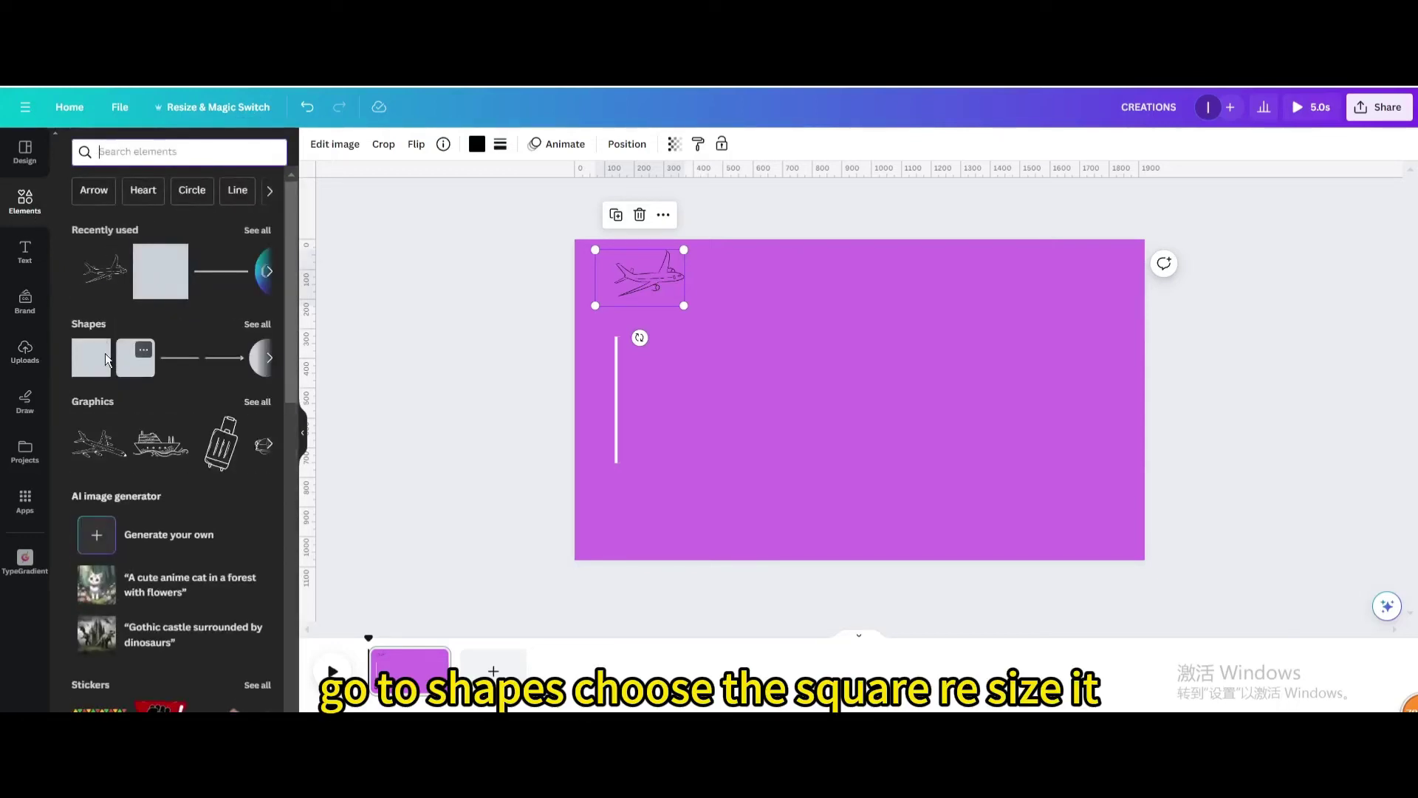
left_click(86, 371)
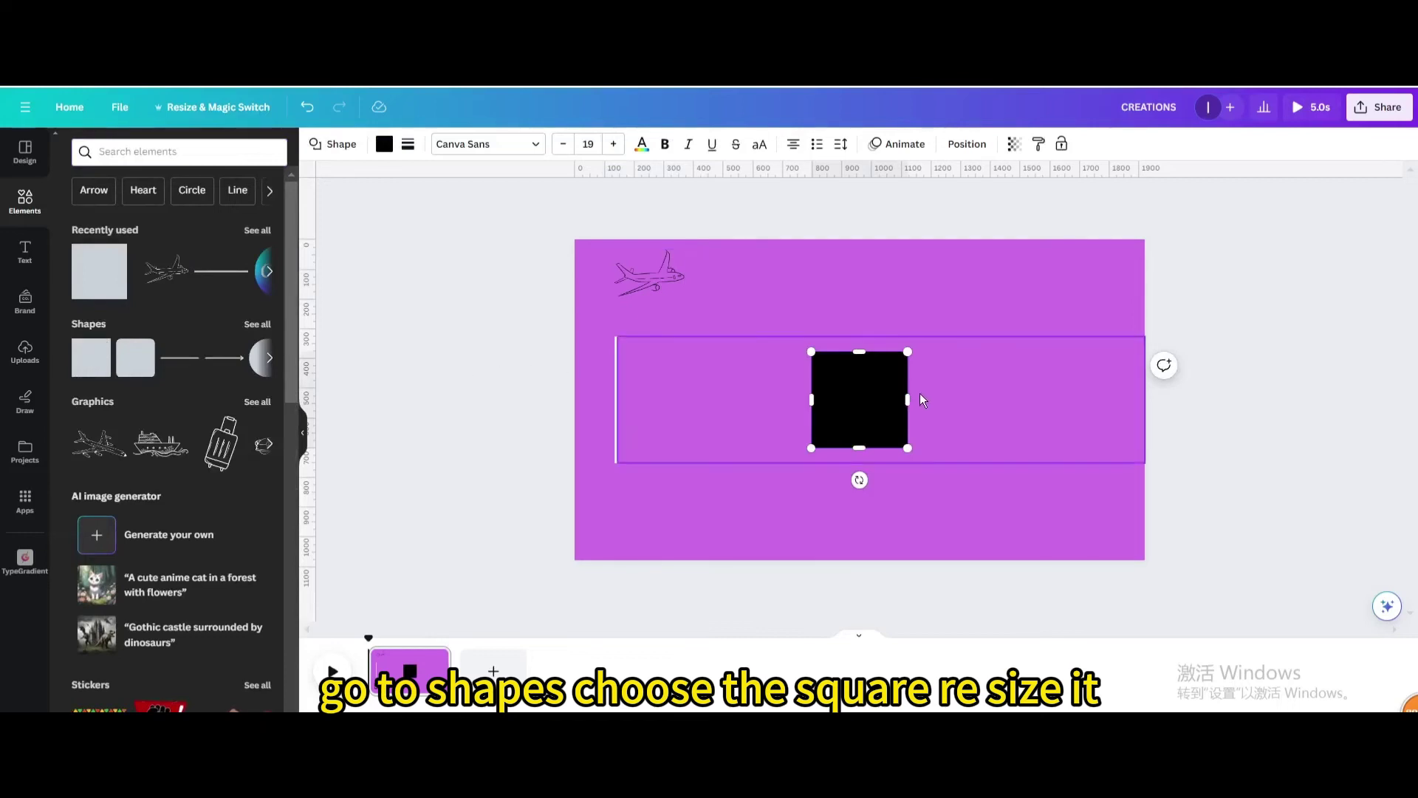
left_click_drag(909, 399, 630, 340)
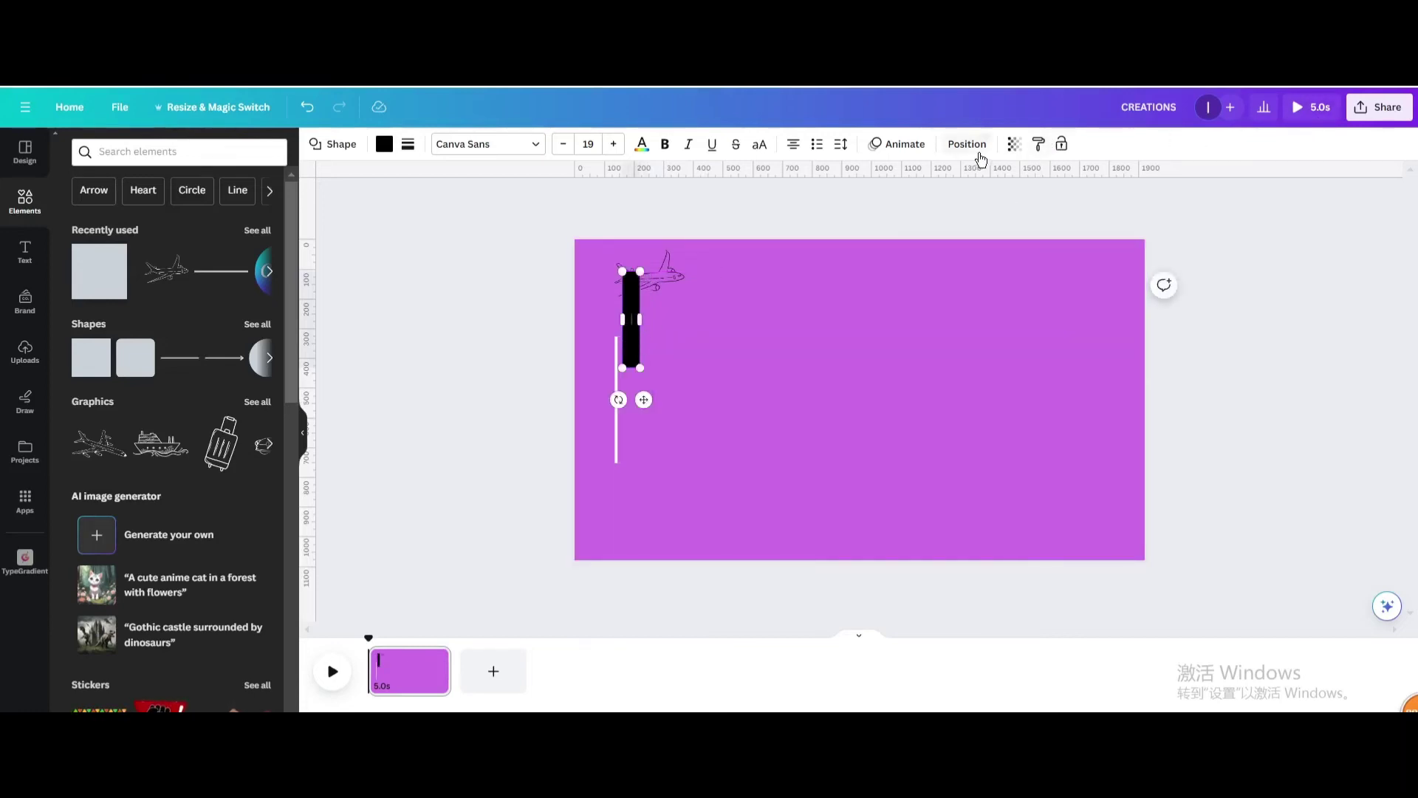
left_click(1014, 144)
left_click_drag(1014, 205, 826, 202)
- Group the airplane, bars, white line and cover rectangle together
left_click(547, 267)
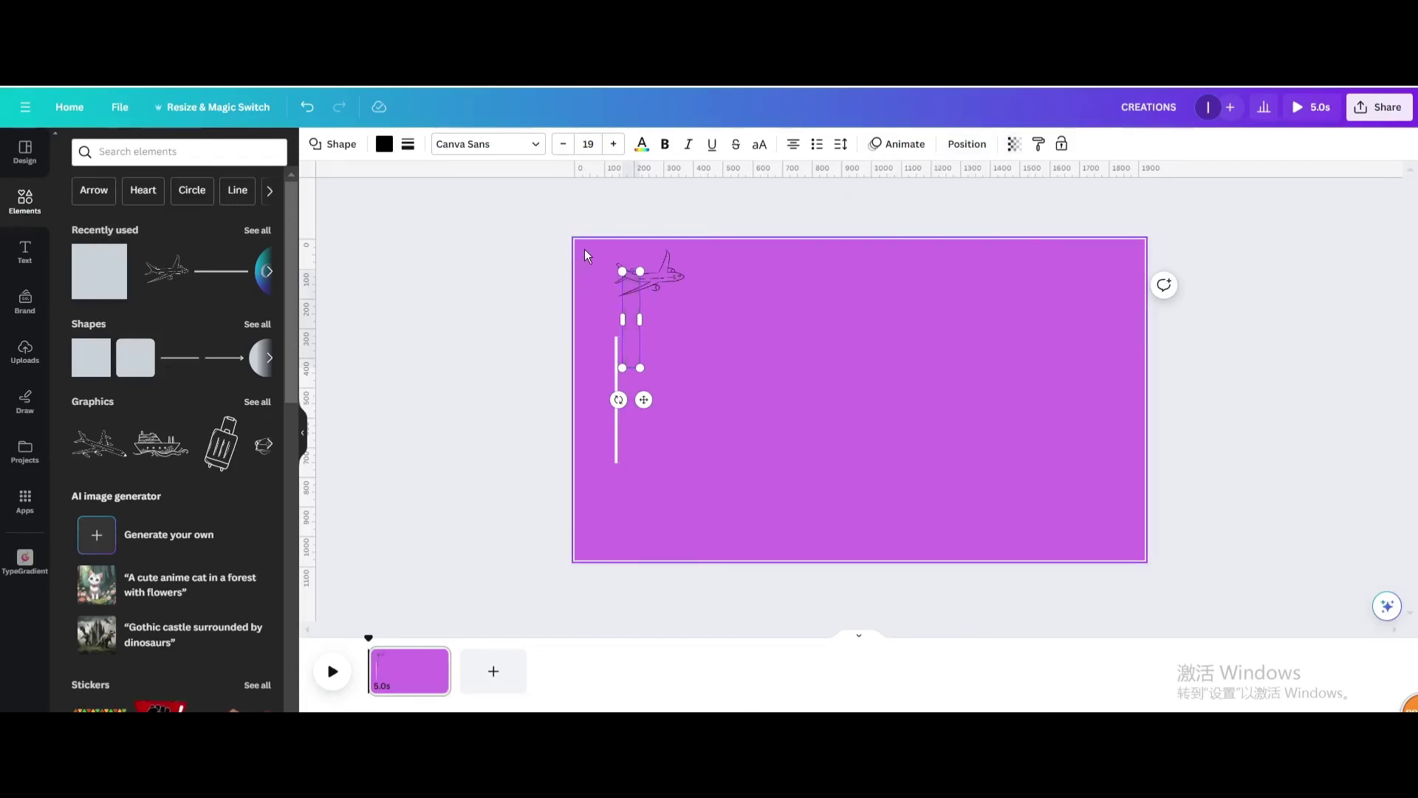
left_click_drag(585, 247, 632, 347)
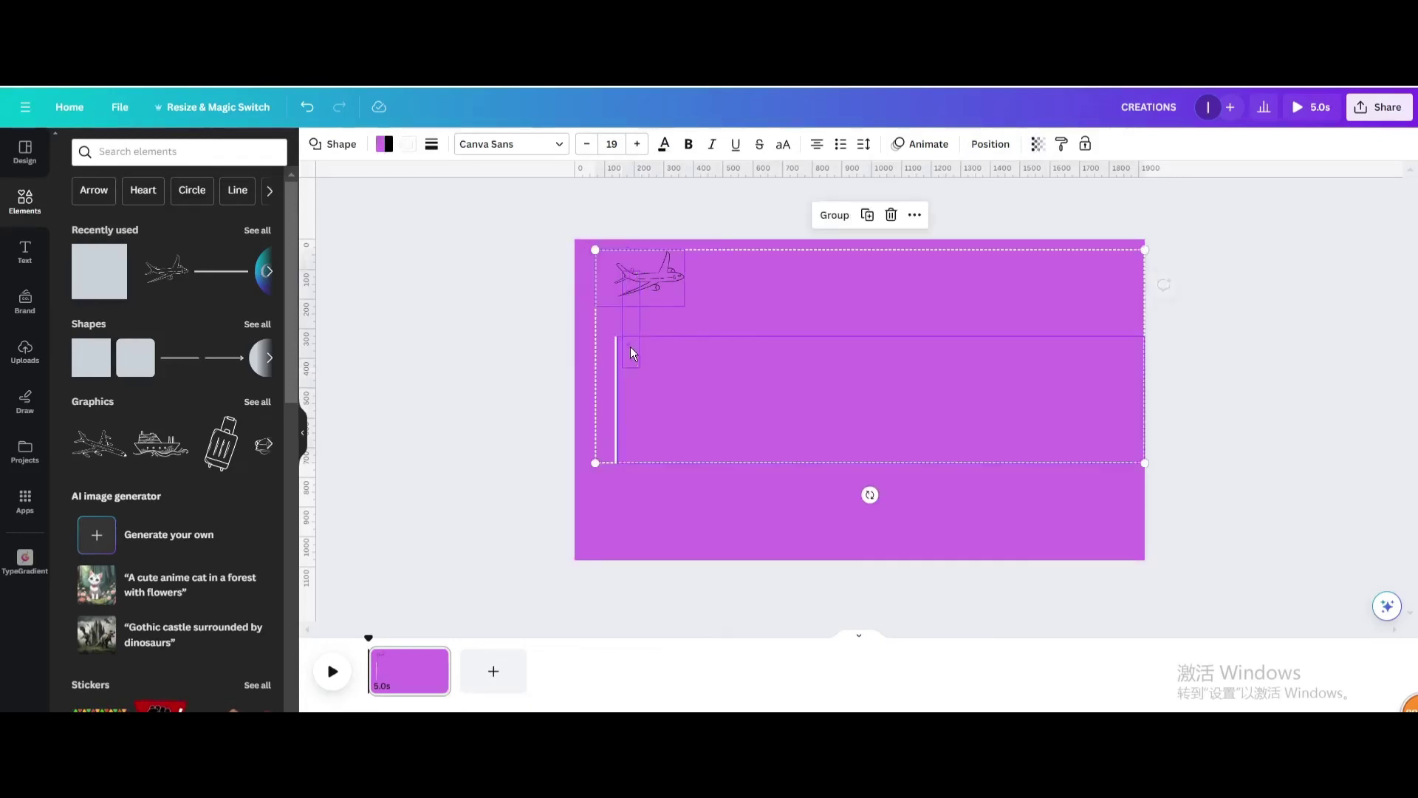
left_click(837, 215)
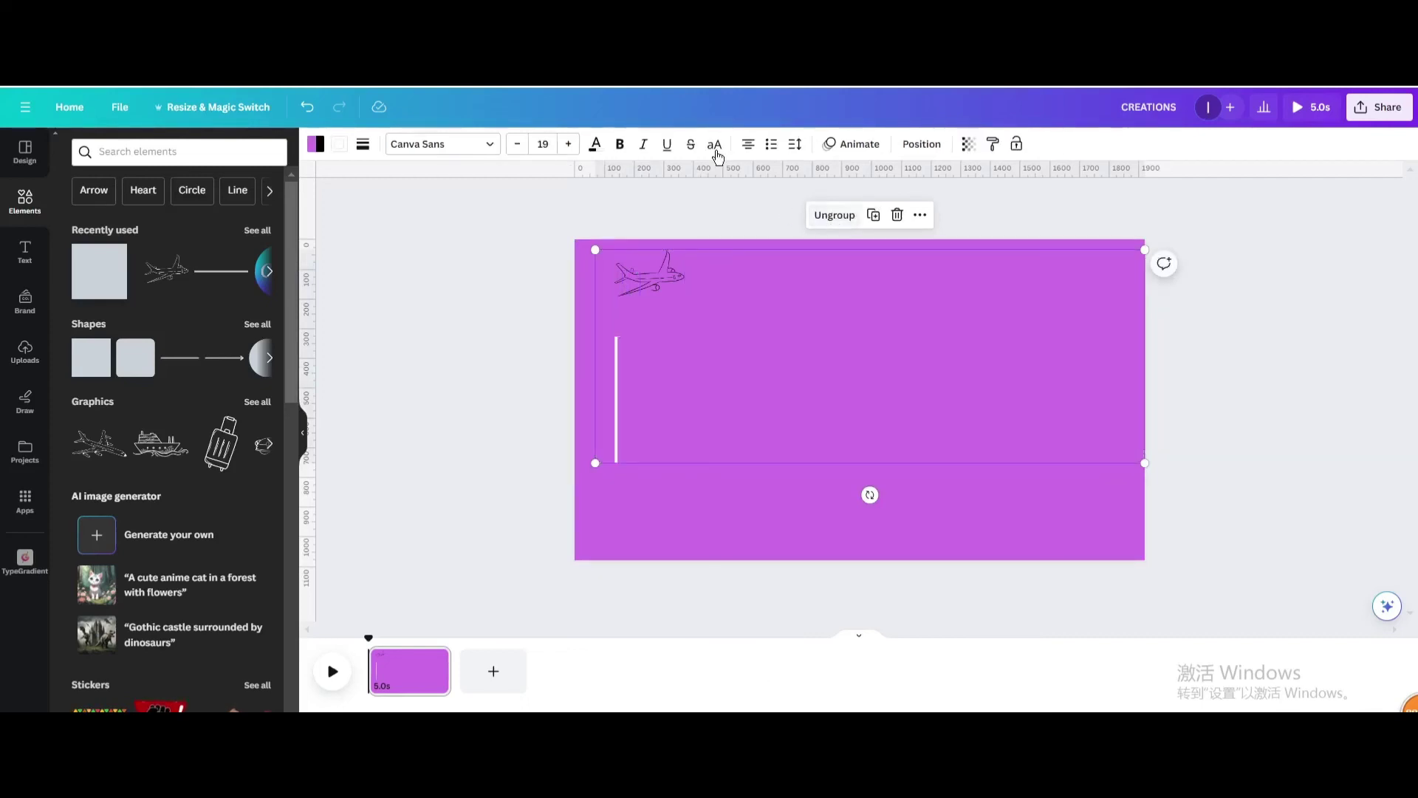
- Give the group a custom rightward Steady motion path, then bring up MP4 download settings
left_click(861, 145)
left_click(184, 201)
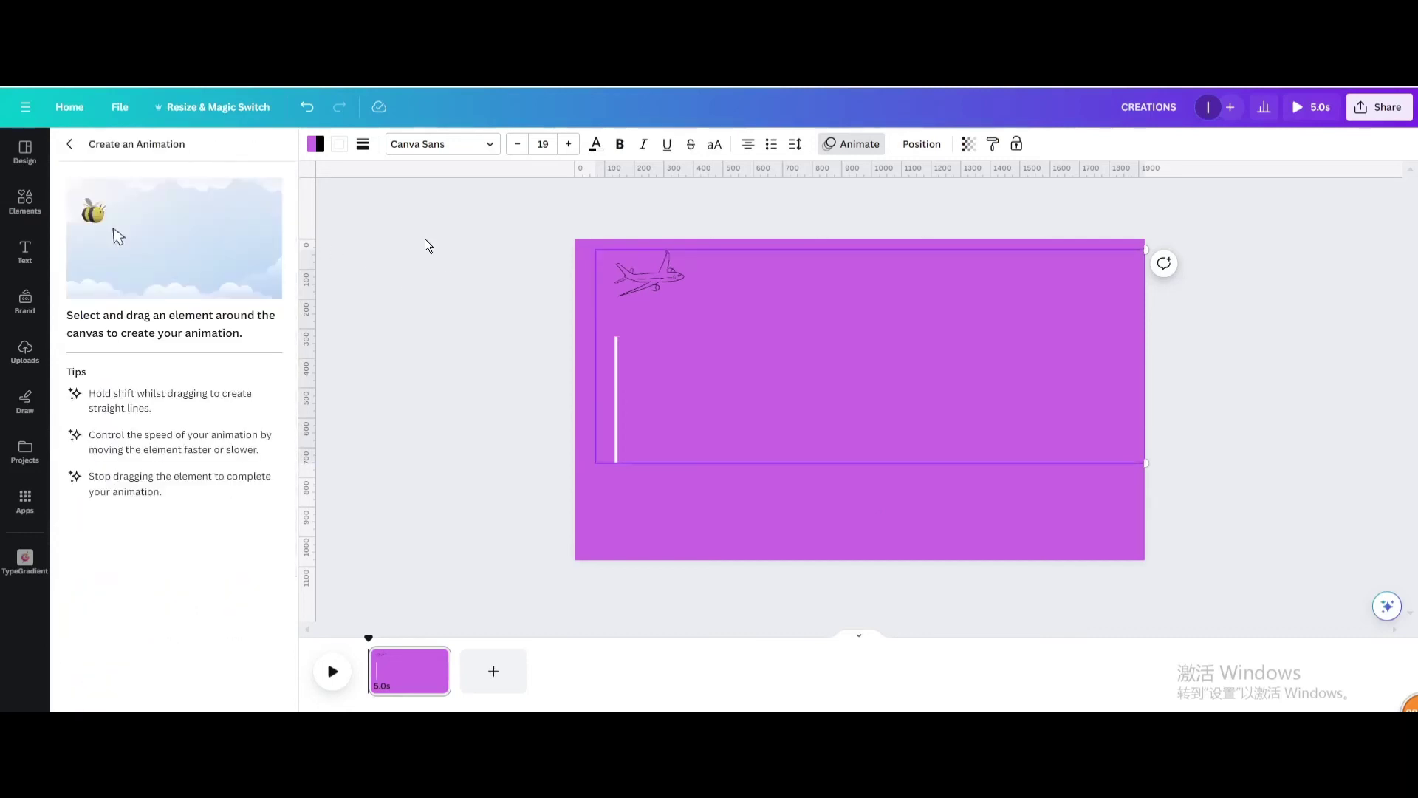
left_click_drag(720, 368, 1169, 366)
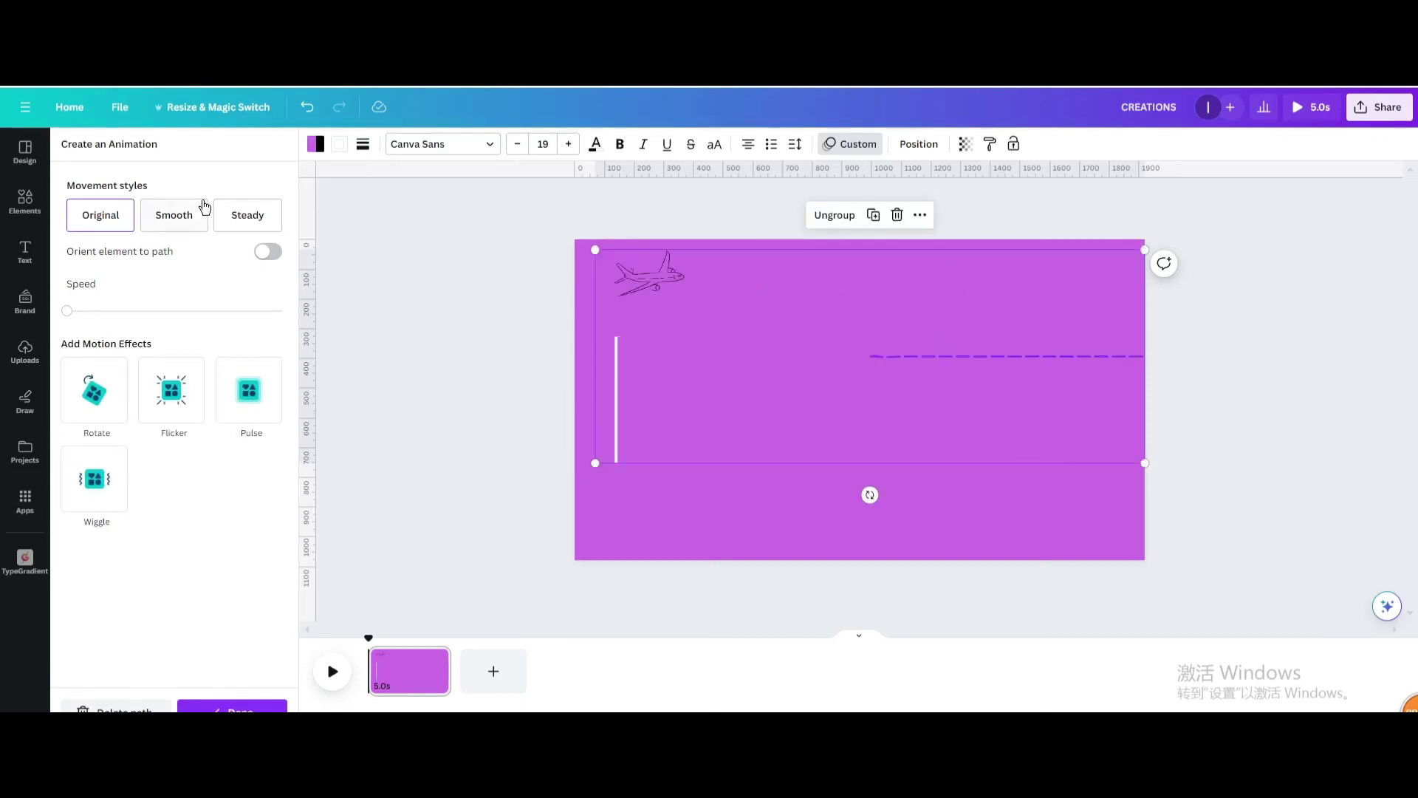
left_click(243, 213)
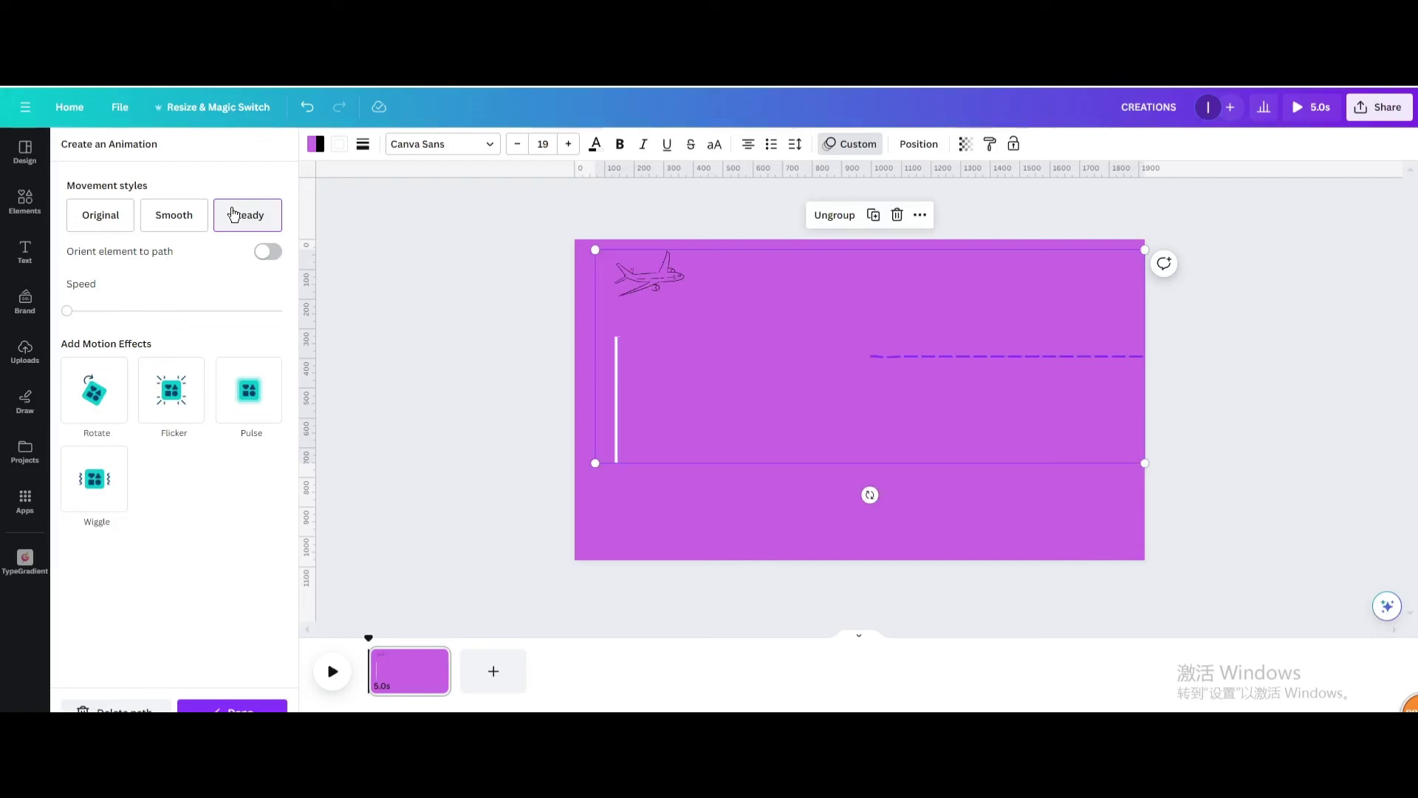
left_click(1356, 117)
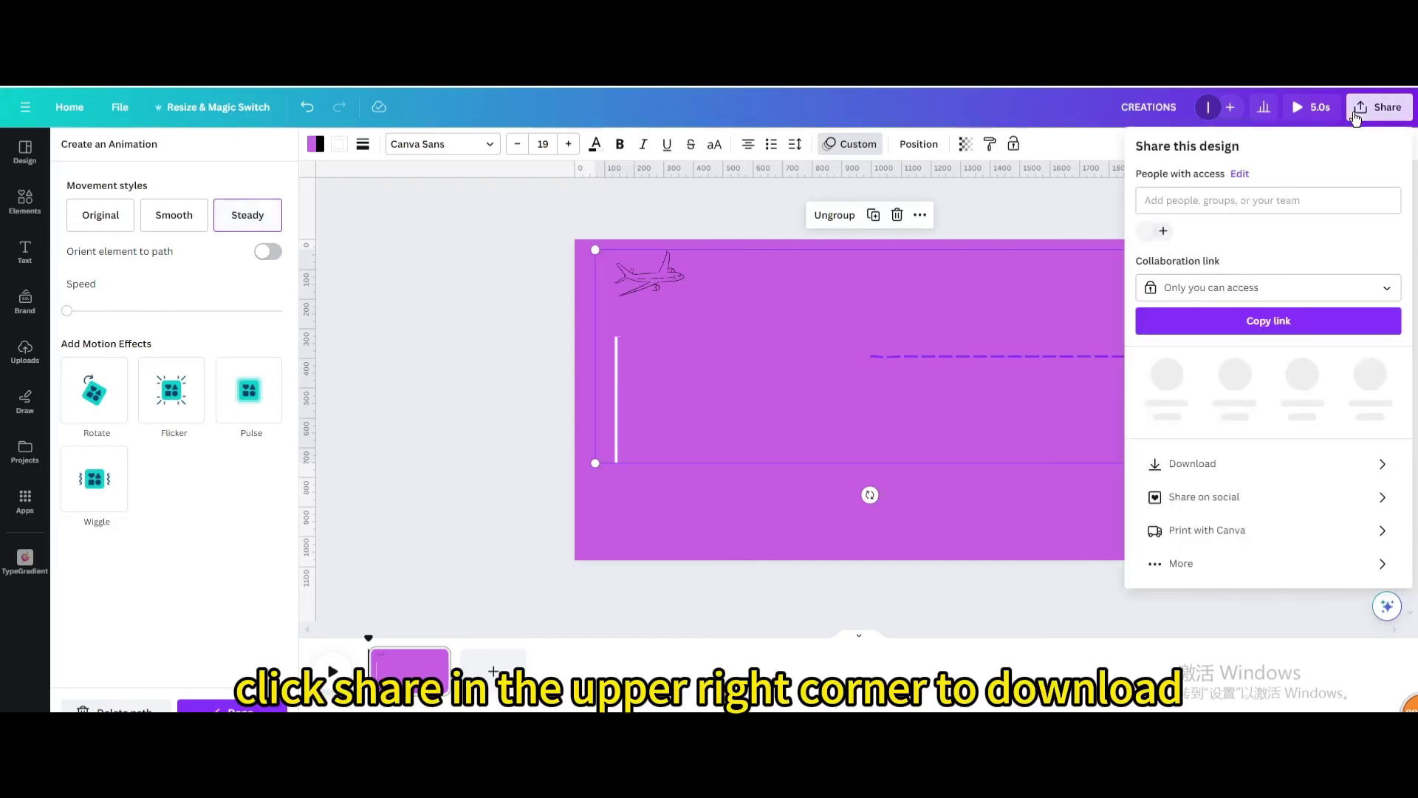
left_click(1157, 458)
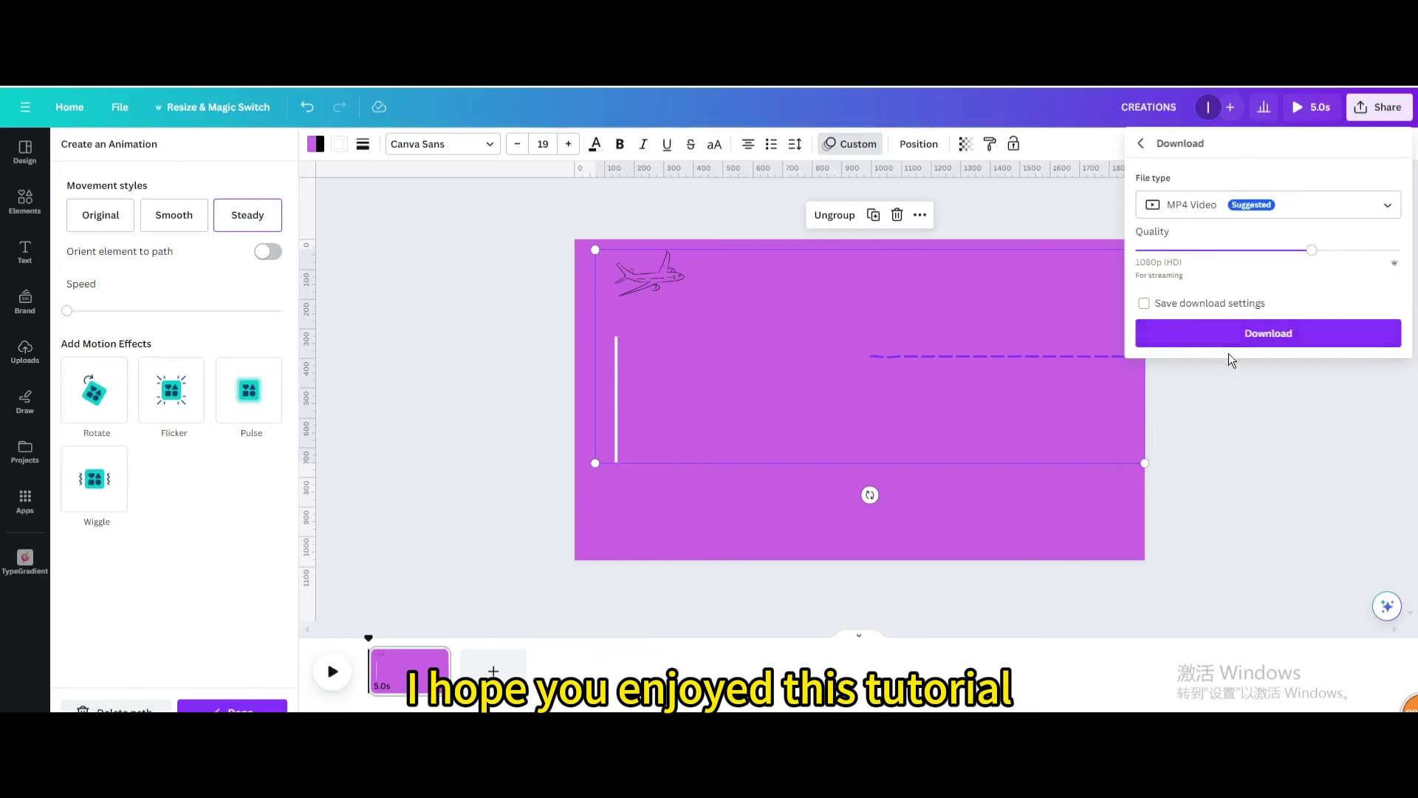